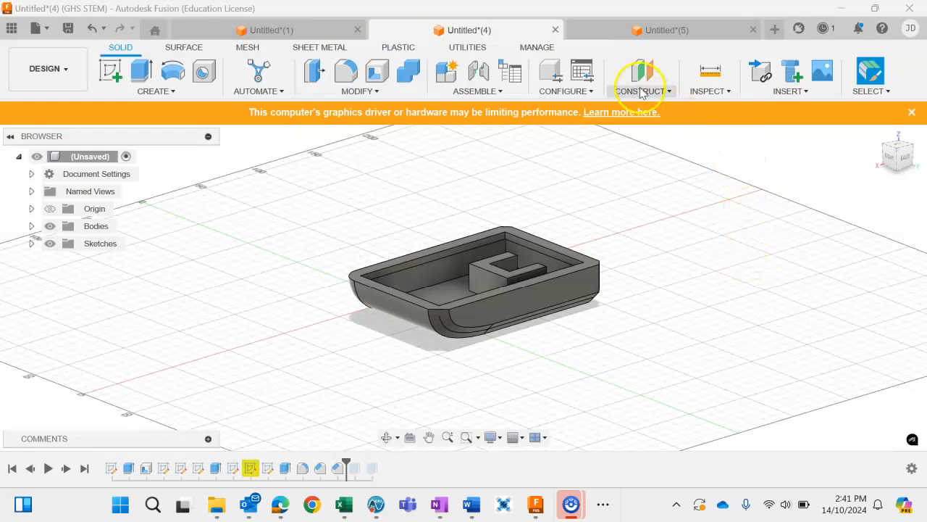
# Create a new design and start a sketch on the front plane.
pyautogui.click(775, 30)
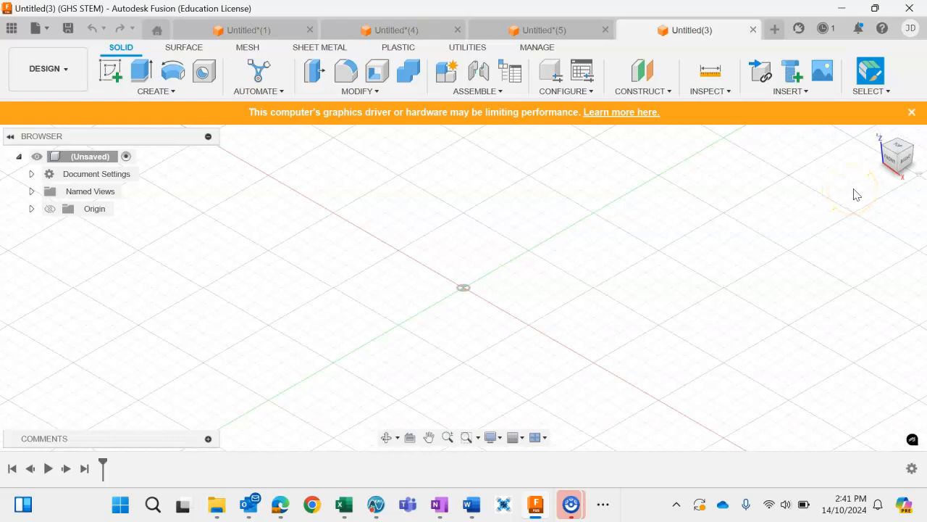
pyautogui.click(891, 165)
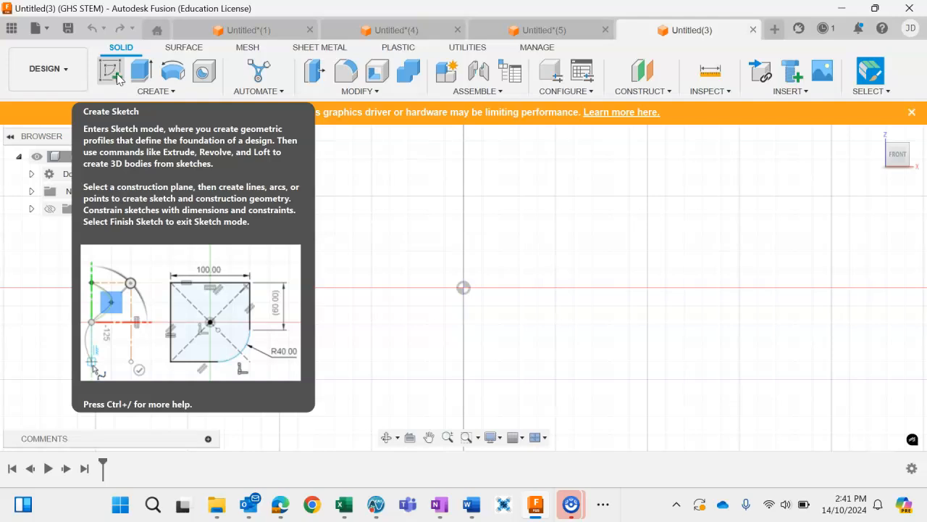
pyautogui.click(119, 79)
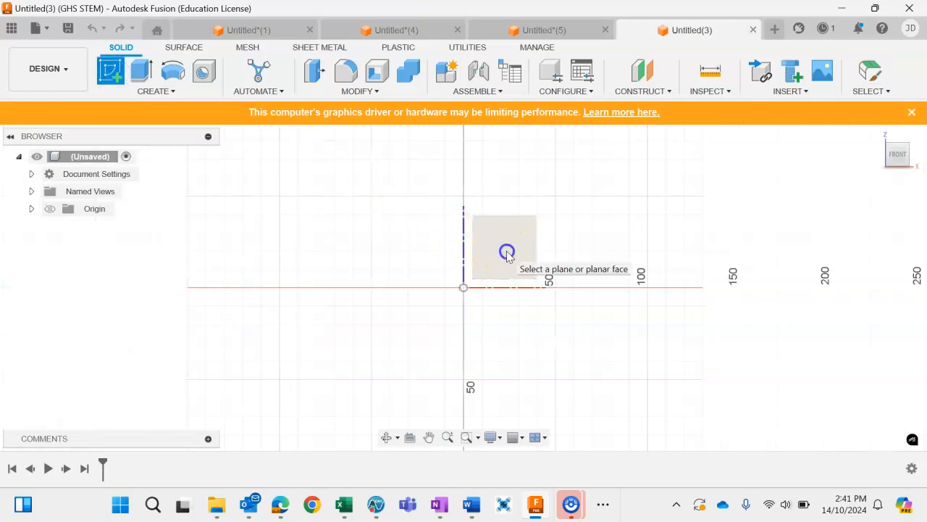
pyautogui.click(507, 251)
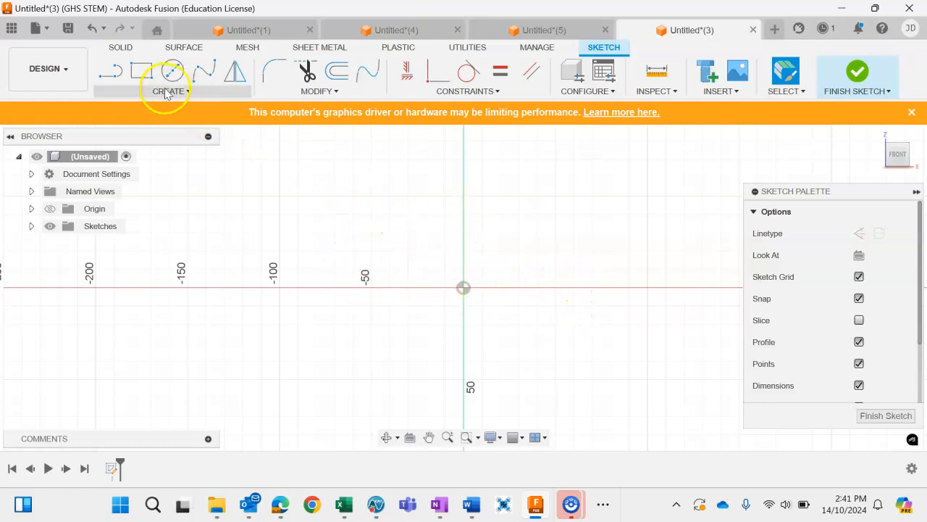
# Draw a two-point rectangle about 100 mm long and 30 mm high, with its lower corner on the origin.
pyautogui.click(140, 70)
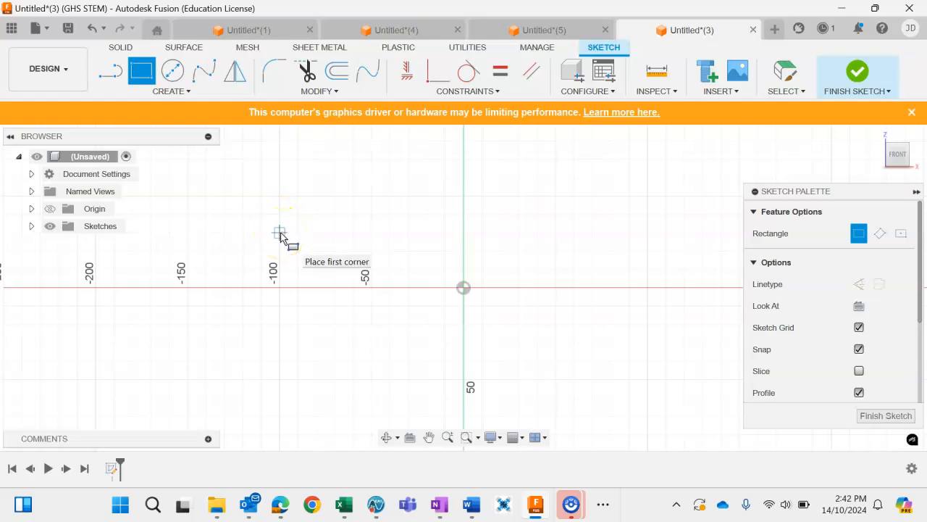
pyautogui.click(279, 233)
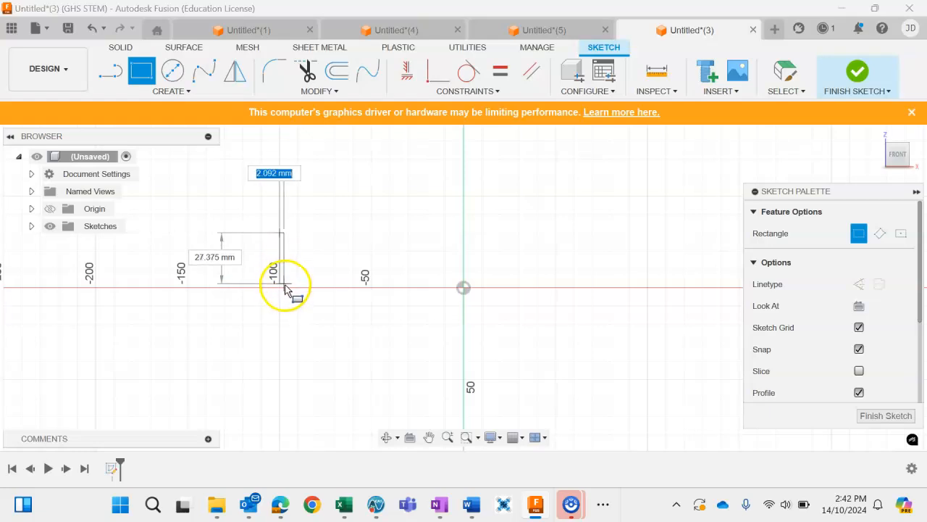
pyautogui.click(463, 289)
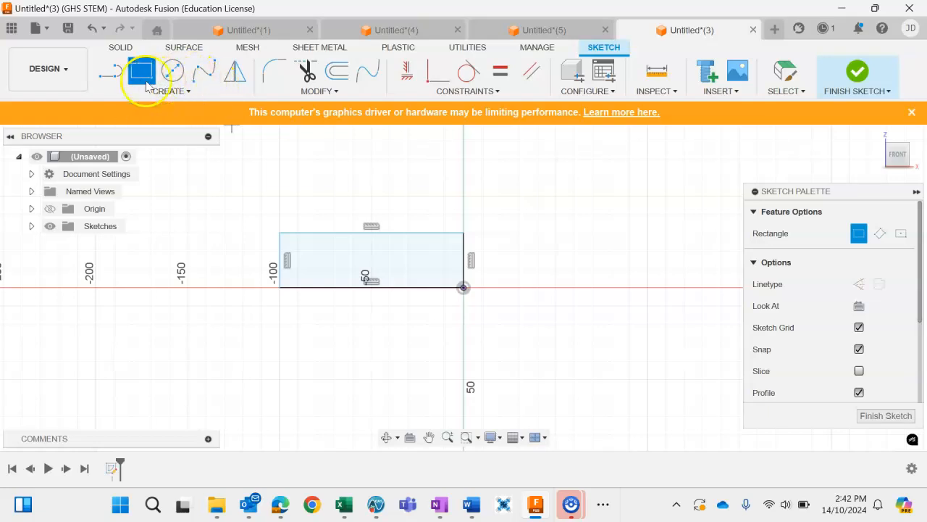
# Draw a four-point bow spline from about 50 mm beyond the rectangle, level with its upper edge, down to the origin, and adjust its curvature.
pyautogui.click(203, 73)
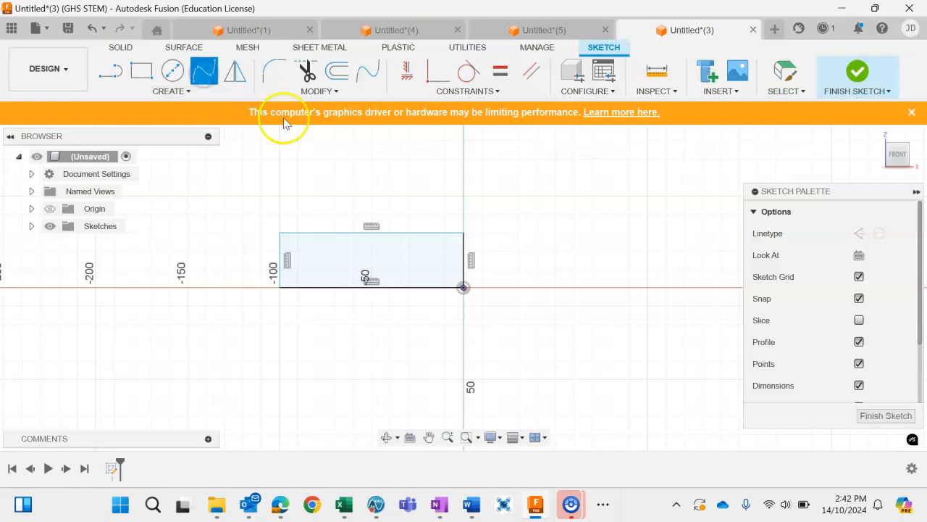
pyautogui.click(556, 234)
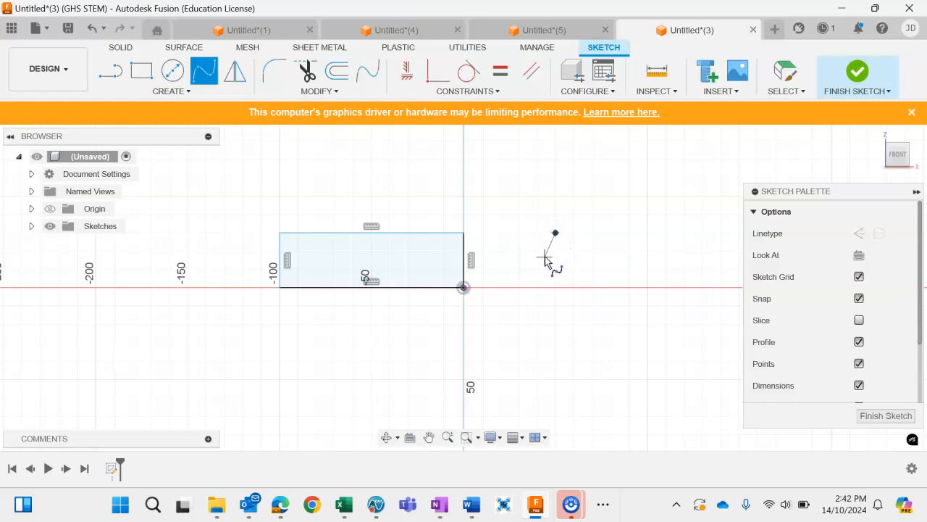
pyautogui.click(544, 259)
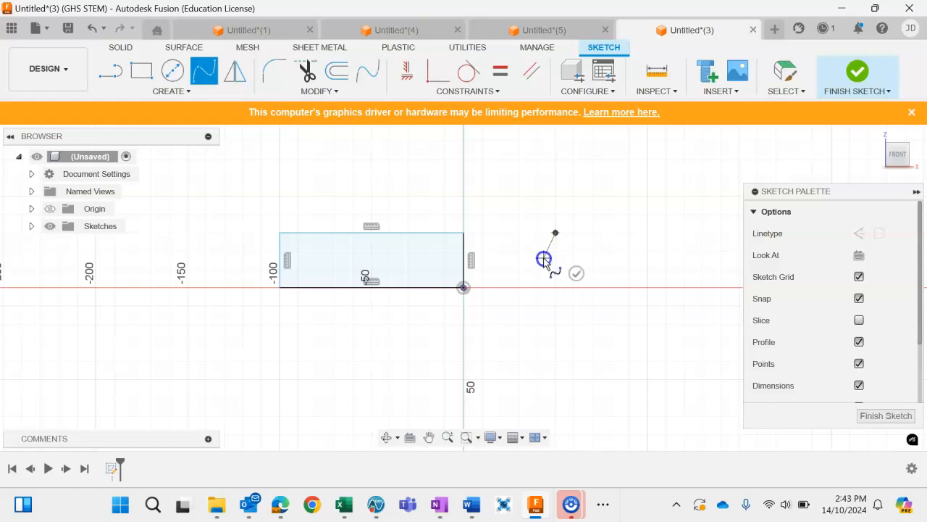
pyautogui.click(511, 281)
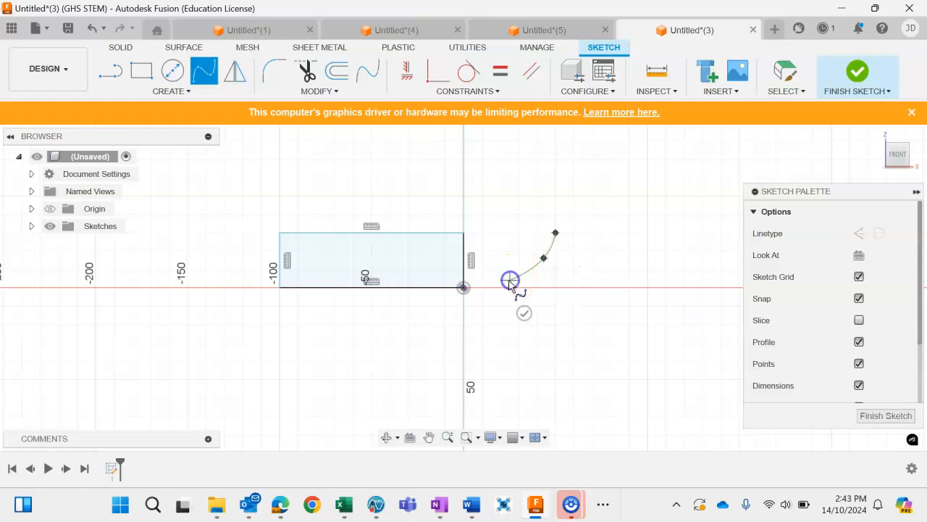
pyautogui.click(464, 288)
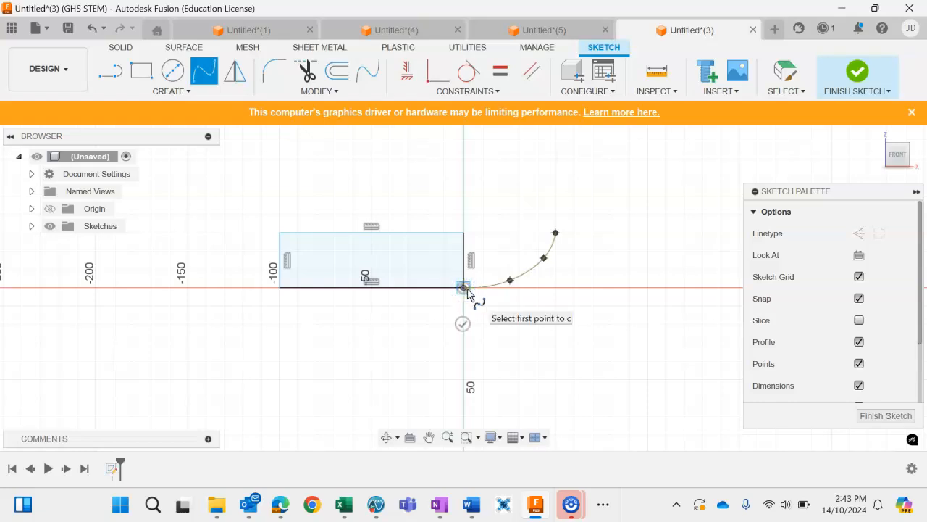
pyautogui.press('Escape')
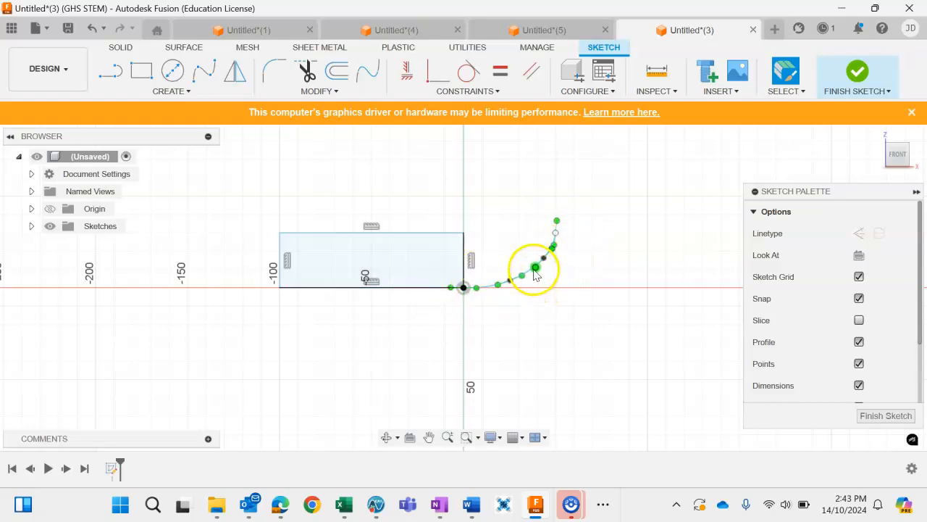
pyautogui.moveTo(536, 277); pyautogui.dragTo(533, 271)
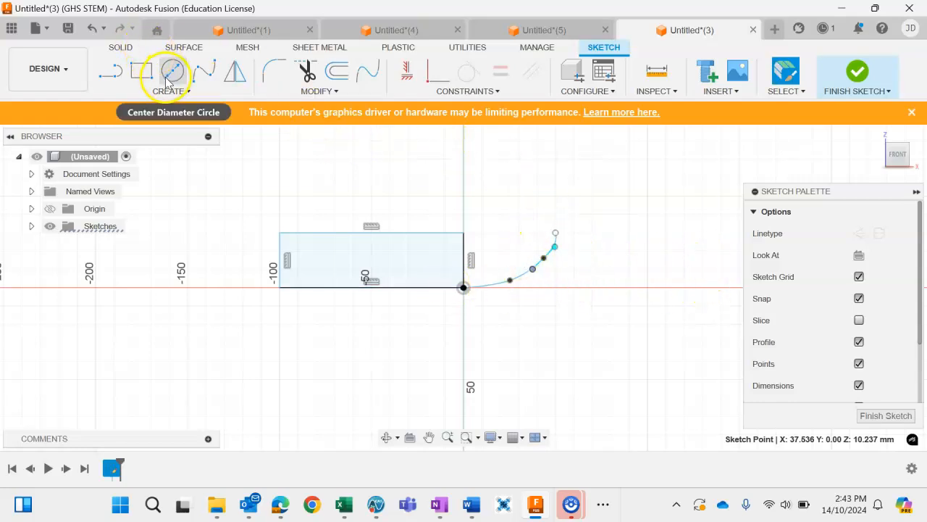
# Close the bow profile with a straight line from the rectangle's upper corner to the spline's upper end, and finish the sketch.
pyautogui.click(111, 71)
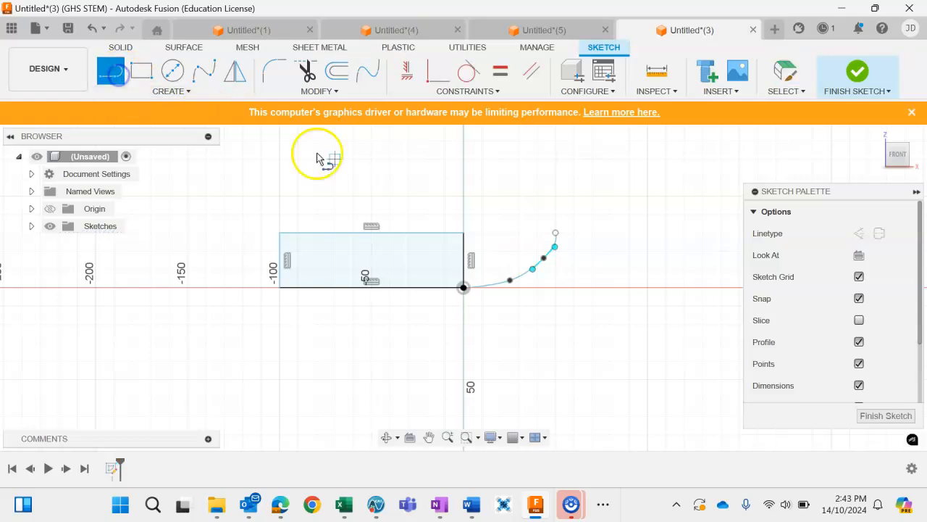
pyautogui.click(463, 234)
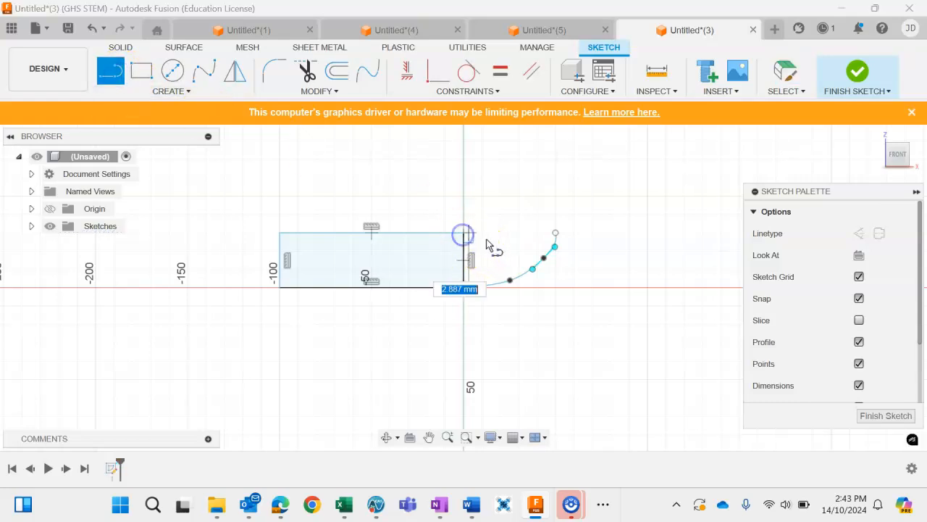
pyautogui.doubleClick(556, 234)
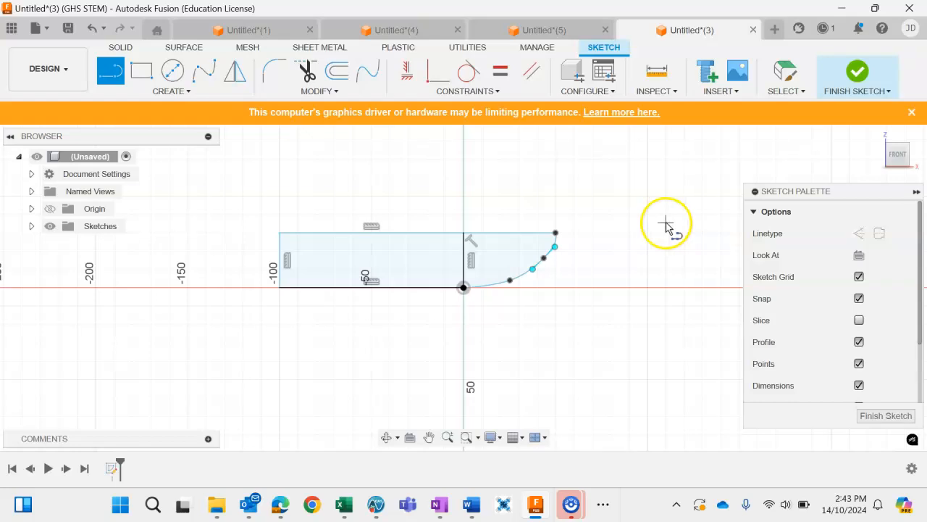
pyautogui.click(858, 73)
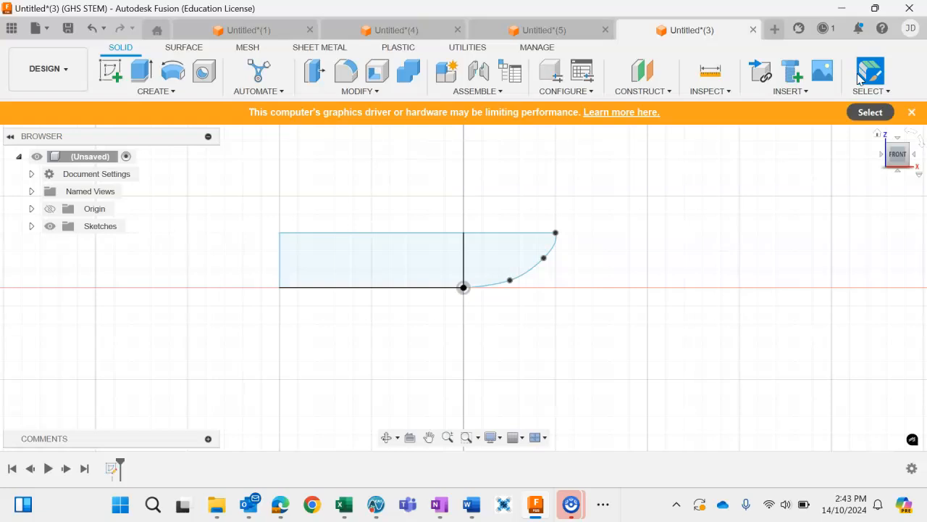
# Window-select the whole hull sketch and extrude both profiles 100 mm to one side as a new body.
pyautogui.click(877, 136)
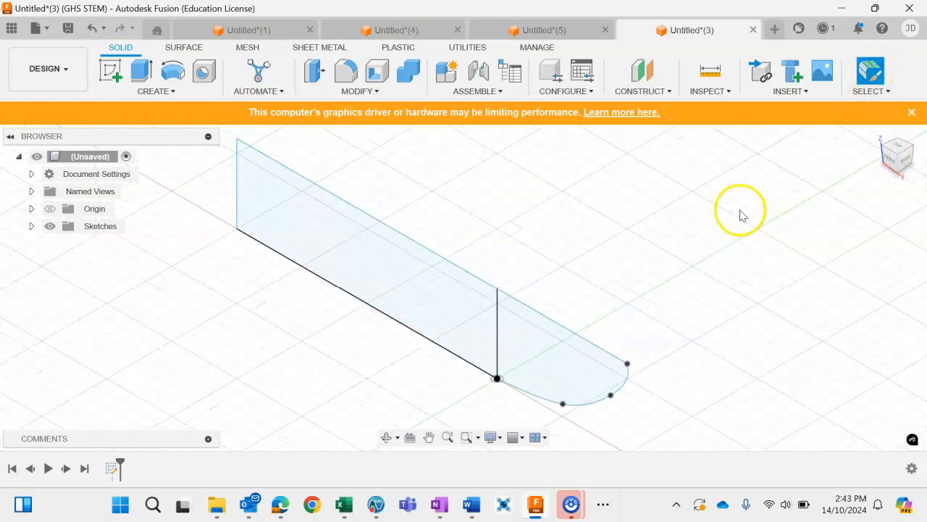
pyautogui.scroll(-4, 741, 216)
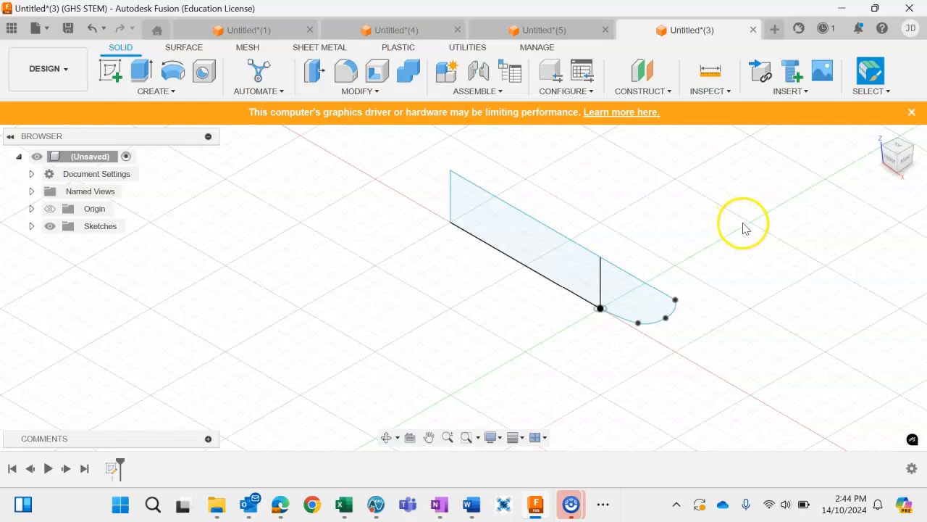
pyautogui.scroll(-3, 748, 229)
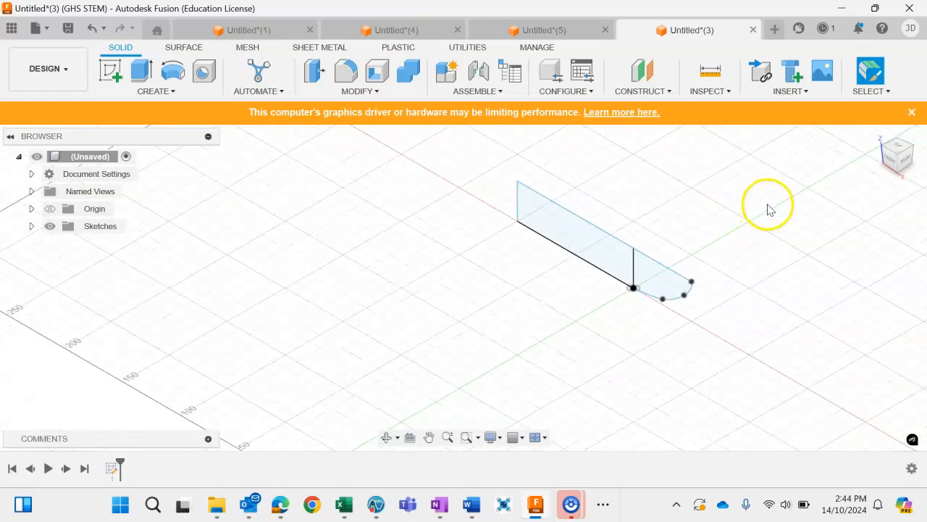
pyautogui.moveTo(775, 207); pyautogui.dragTo(631, 244, button='middle')
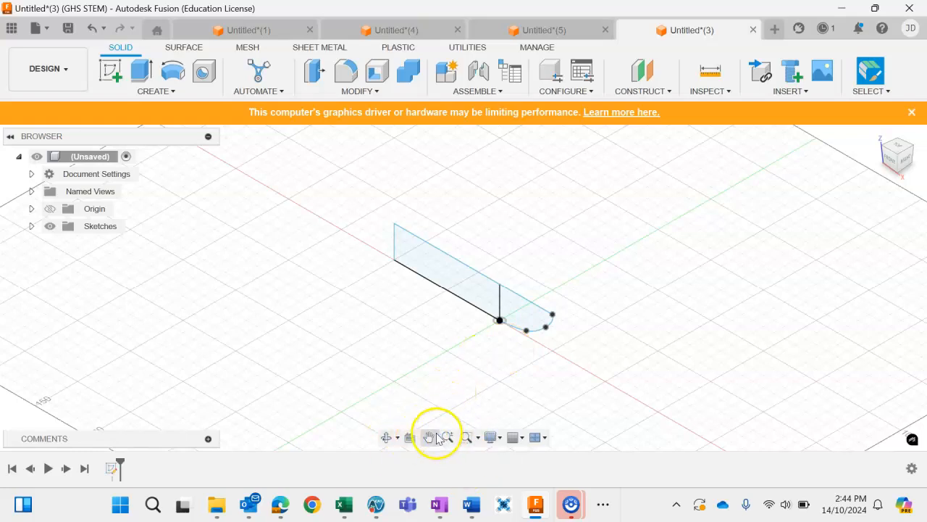
pyautogui.click(387, 437)
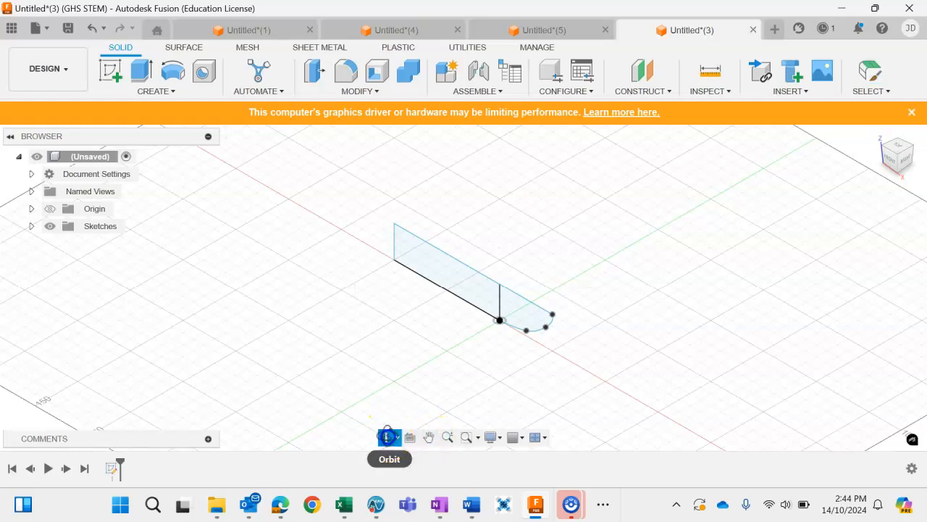
pyautogui.moveTo(523, 261)
pyautogui.keyDown('shift'); pyautogui.mouseDown(button='middle')
pyautogui.moveTo(521, 285)
pyautogui.moveTo(601, 282)
pyautogui.mouseUp(button='middle'); pyautogui.keyUp('shift')
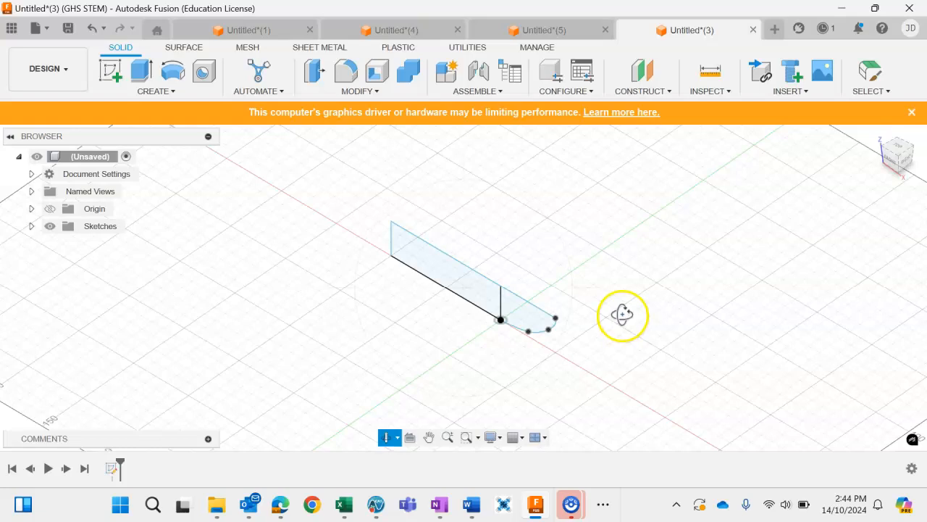
pyautogui.press('Escape')
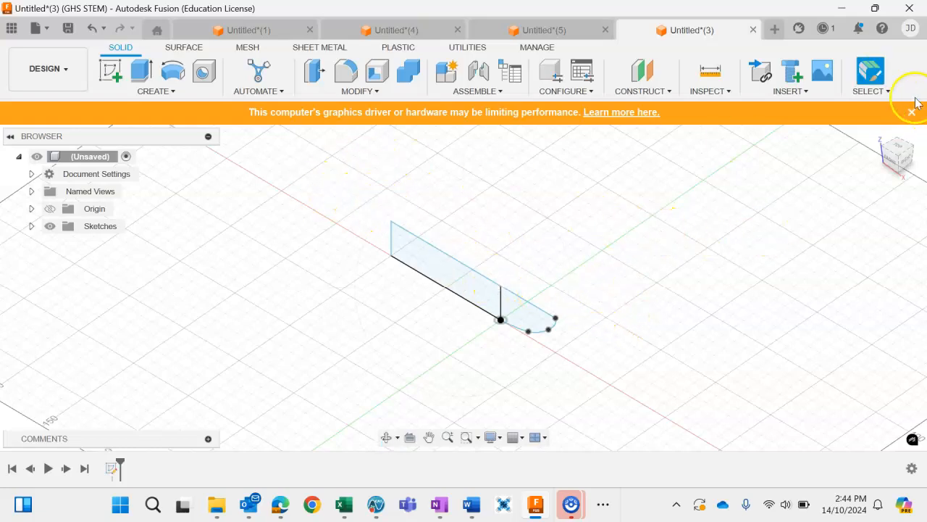
pyautogui.click(893, 93)
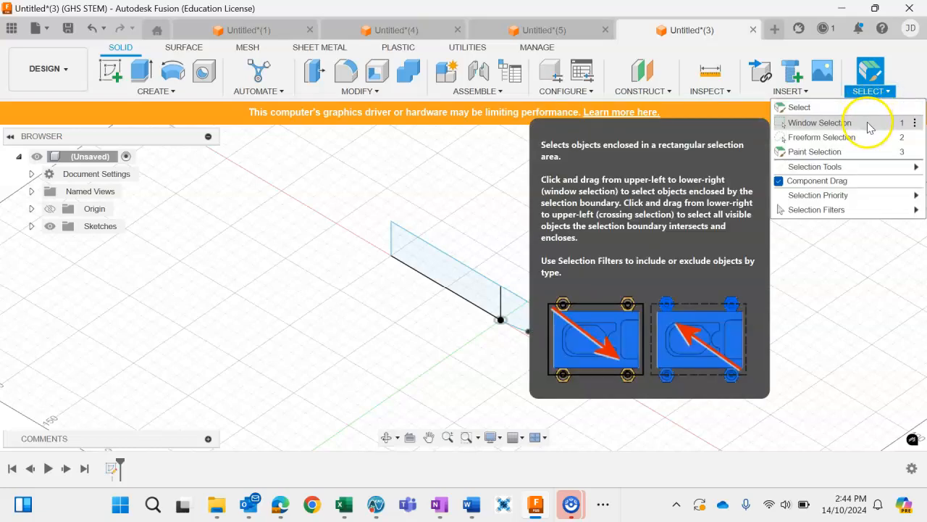
pyautogui.click(868, 125)
pyautogui.moveTo(356, 189)
pyautogui.mouseDown()
pyautogui.moveTo(427, 333)
pyautogui.moveTo(666, 412)
pyautogui.mouseUp()
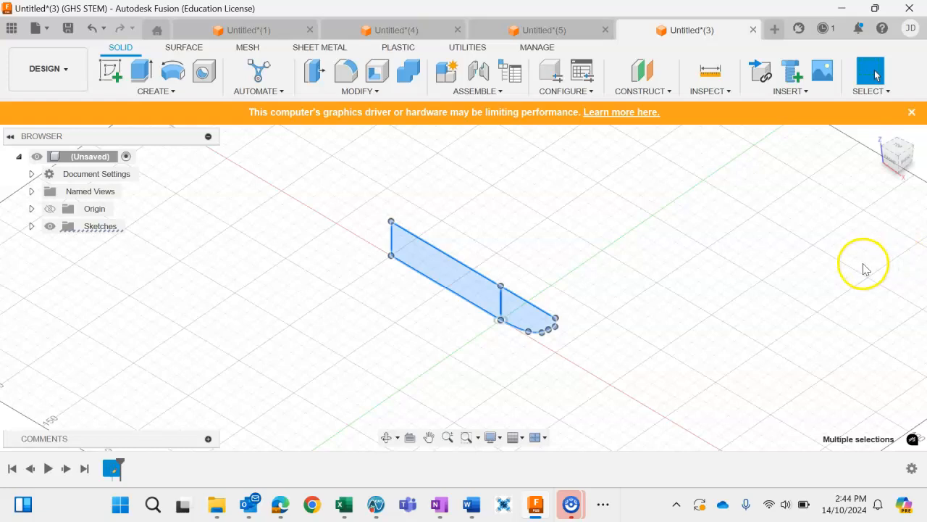
pyautogui.click(148, 73)
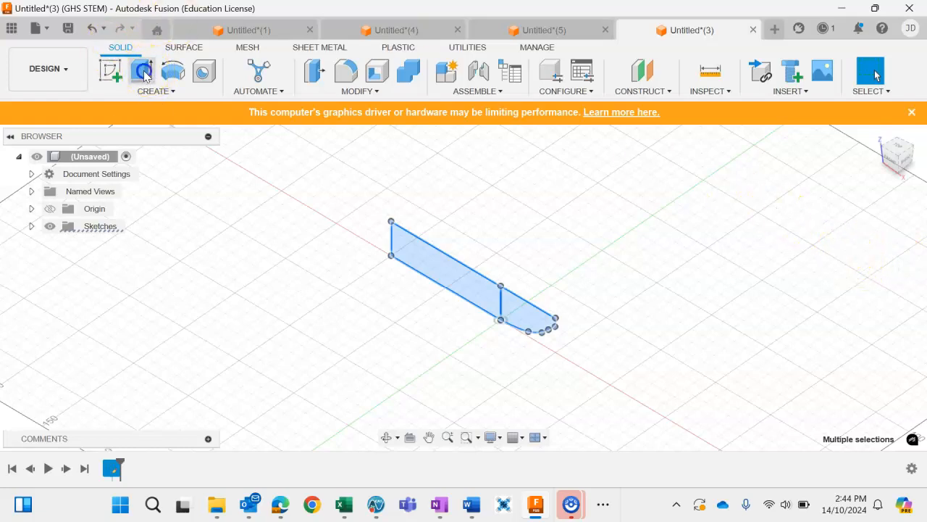
pyautogui.moveTo(453, 267); pyautogui.dragTo(507, 234)
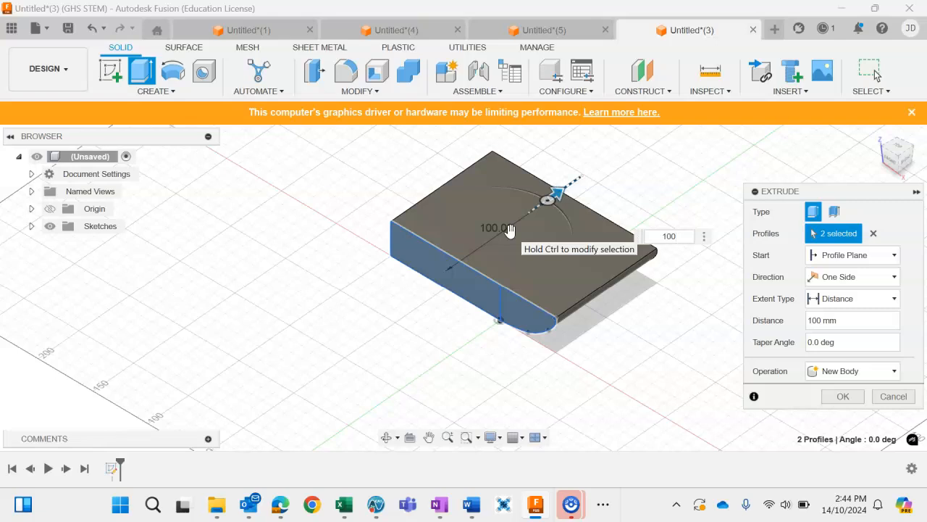
pyautogui.press('Return')
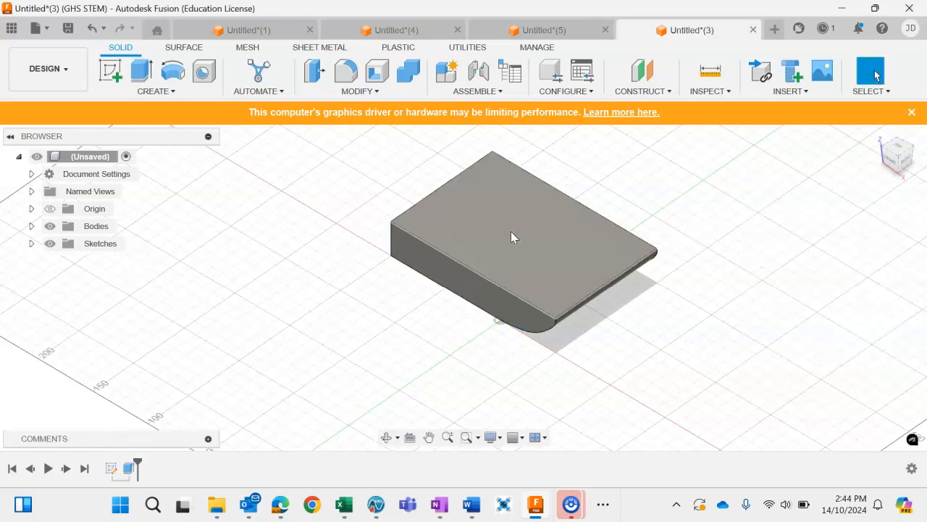
# Window-select the whole hull body and shell it with a 3 mm inside wall thickness.
pyautogui.click(901, 161)
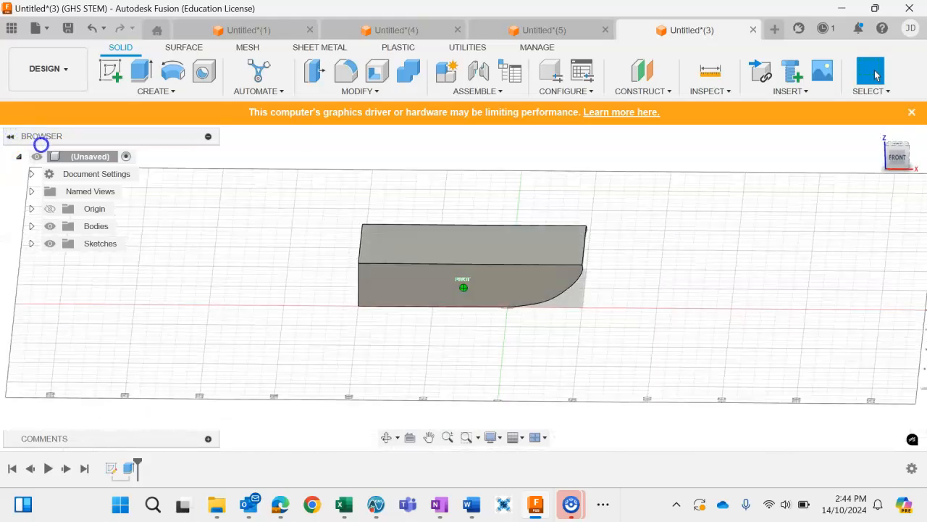
pyautogui.moveTo(40, 155)
pyautogui.mouseDown()
pyautogui.moveTo(922, 142)
pyautogui.moveTo(4, 151)
pyautogui.mouseUp()
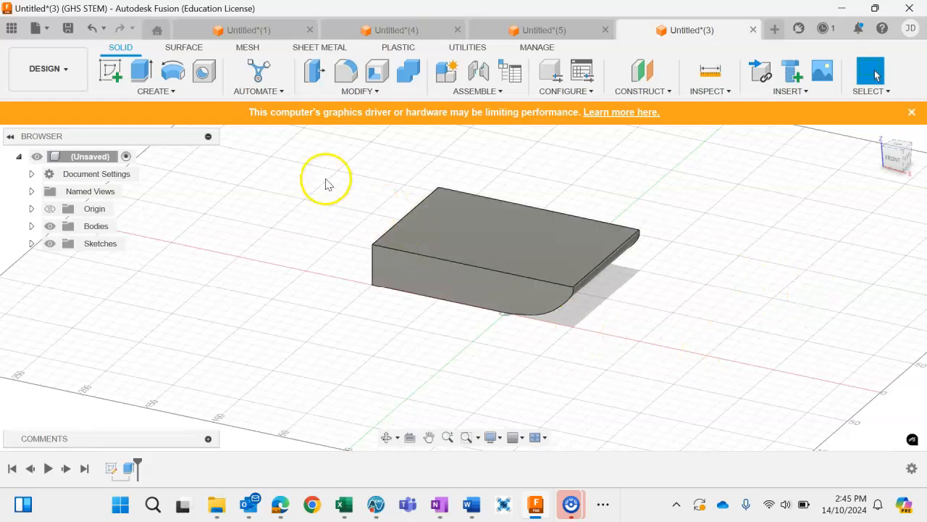
pyautogui.moveTo(341, 151); pyautogui.dragTo(708, 372)
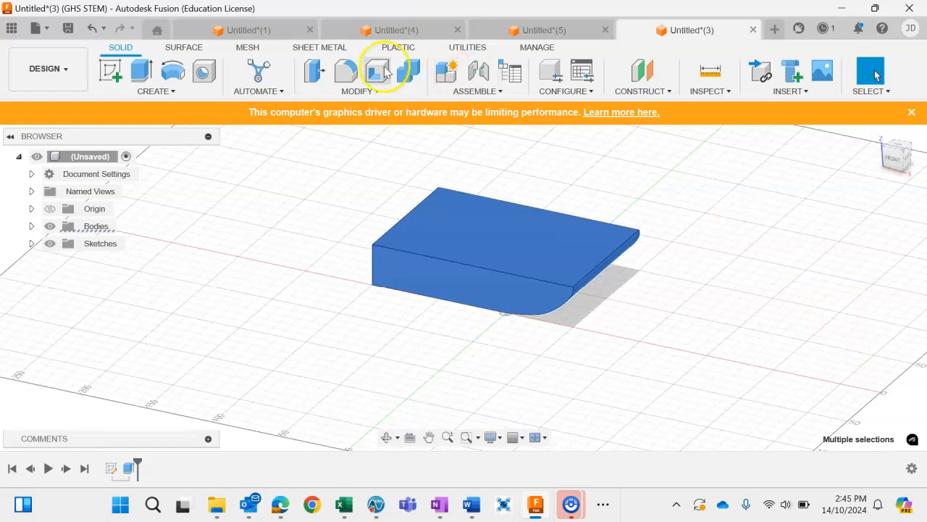
pyautogui.click(161, 94)
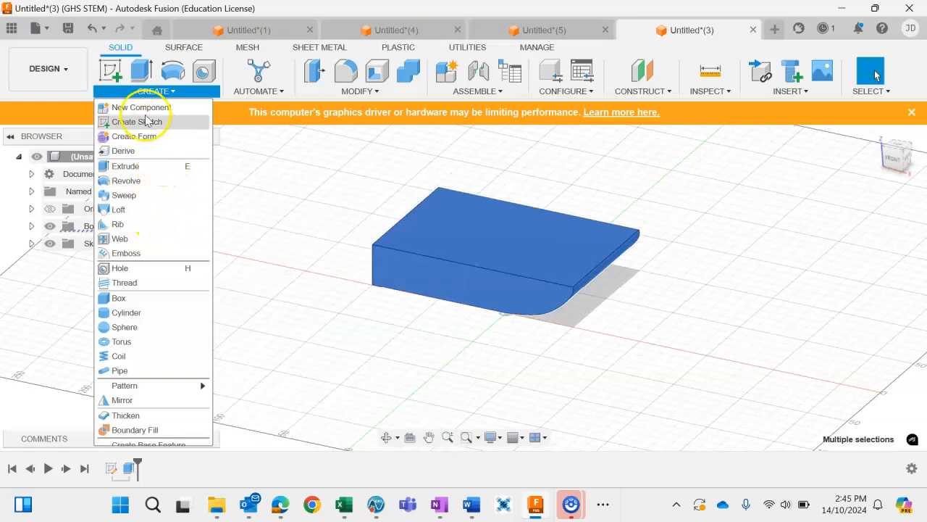
pyautogui.click(157, 93)
pyautogui.click(368, 92)
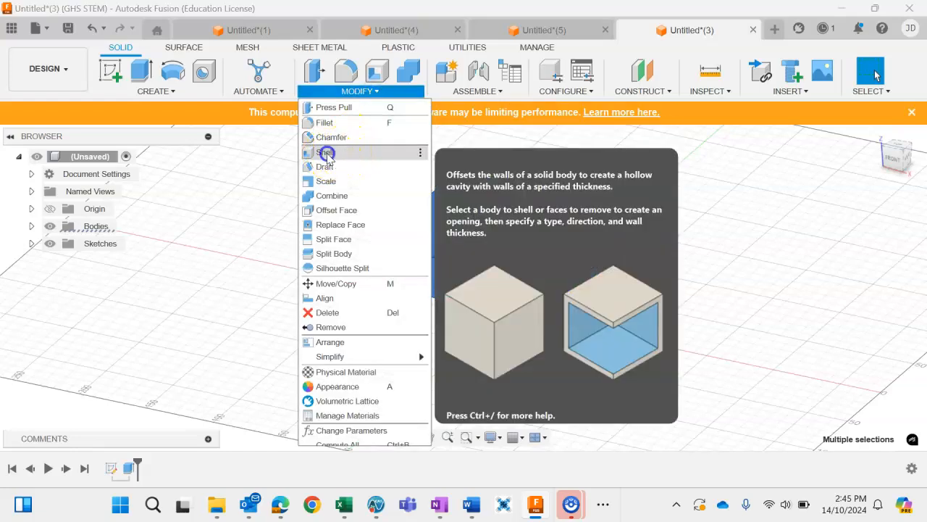
pyautogui.click(326, 153)
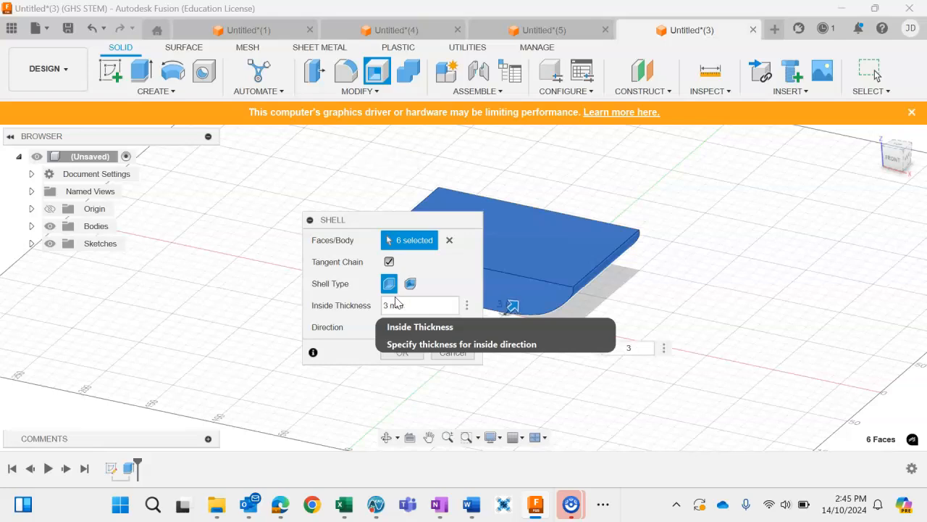
pyautogui.click(403, 357)
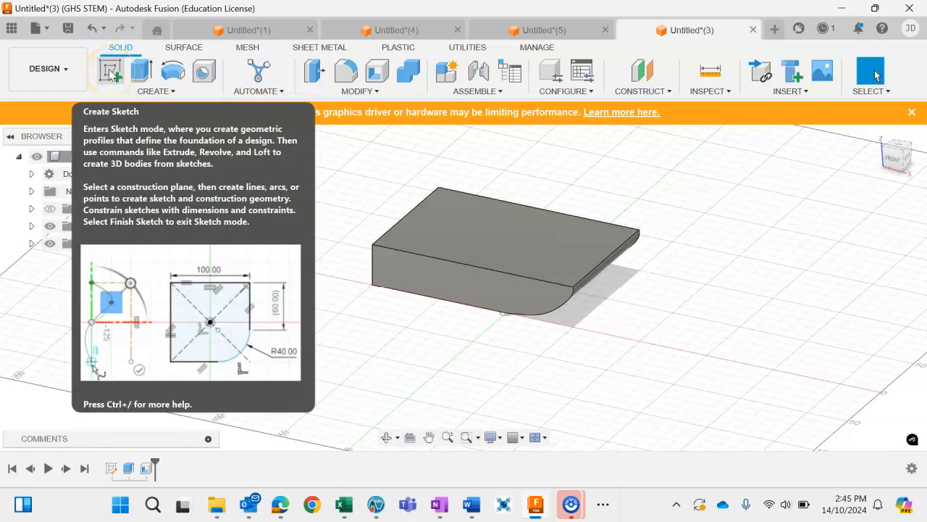
# Sketch a two-point rectangle about 130 by 80 mm on the hull's upper face, inset from its edges, and finish the sketch.
pyautogui.click(111, 73)
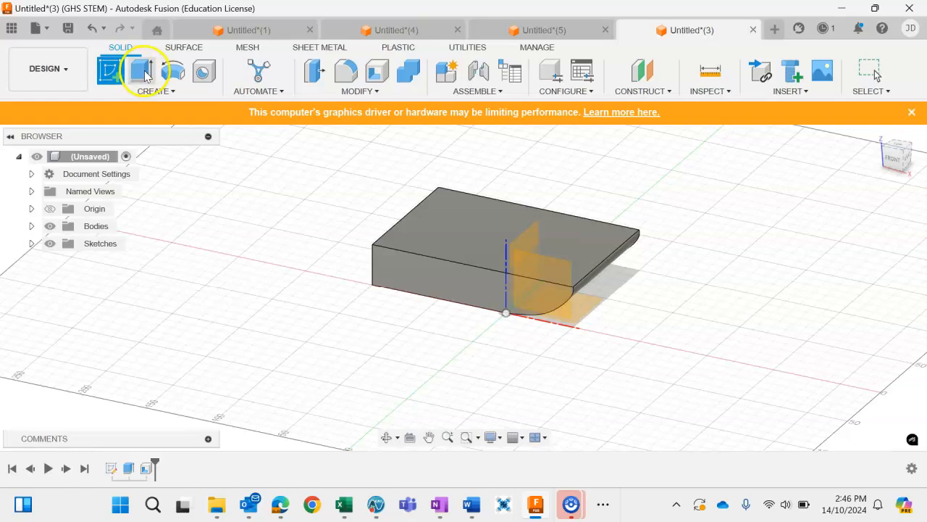
pyautogui.click(434, 216)
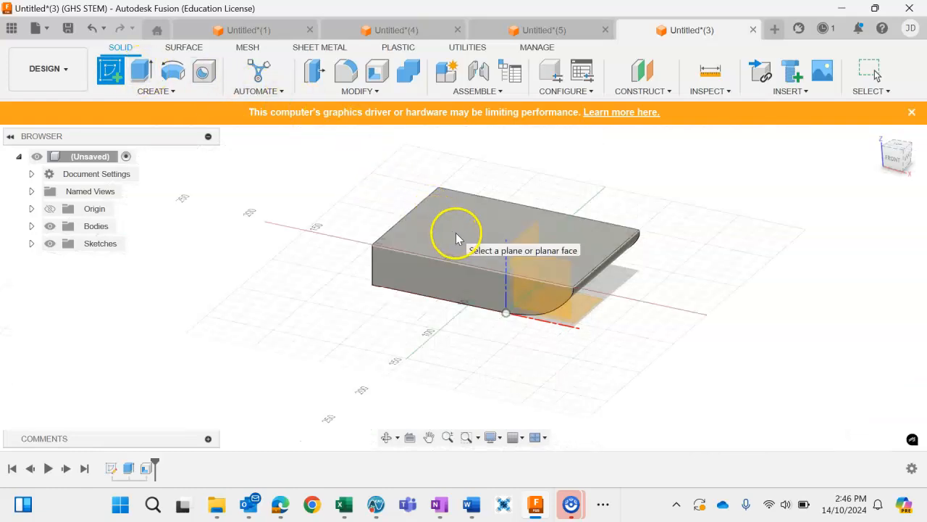
pyautogui.click(455, 233)
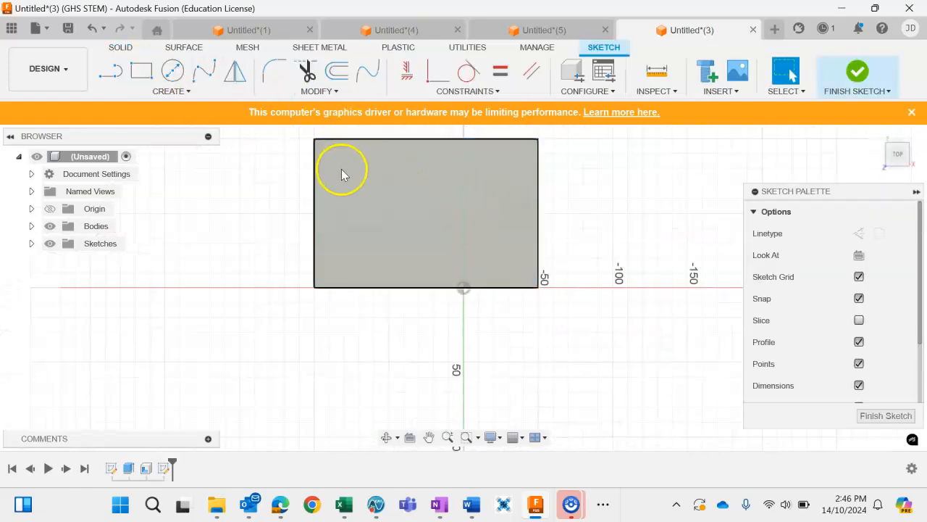
pyautogui.click(142, 71)
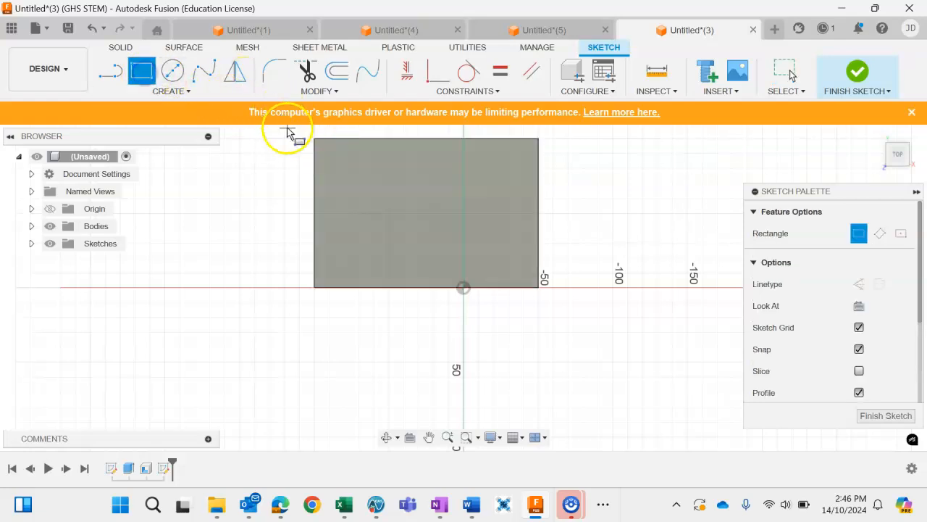
pyautogui.click(329, 155)
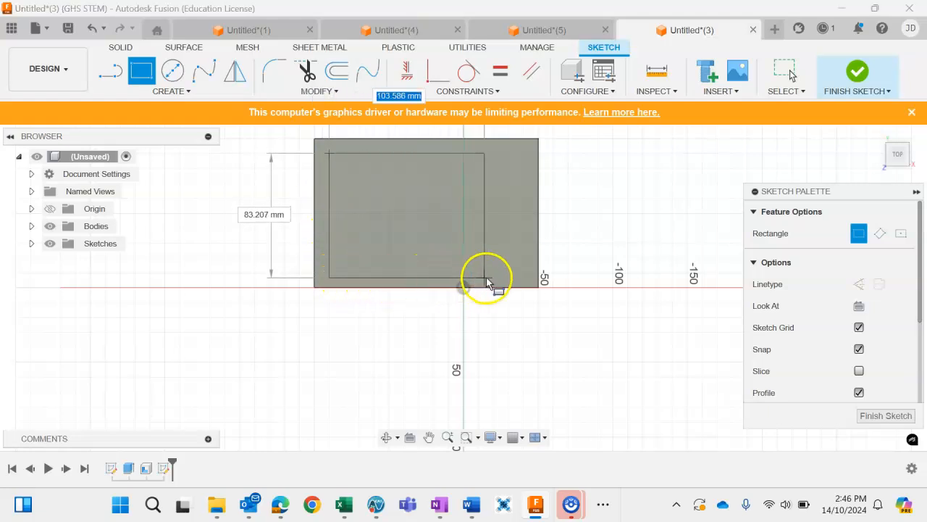
pyautogui.click(524, 277)
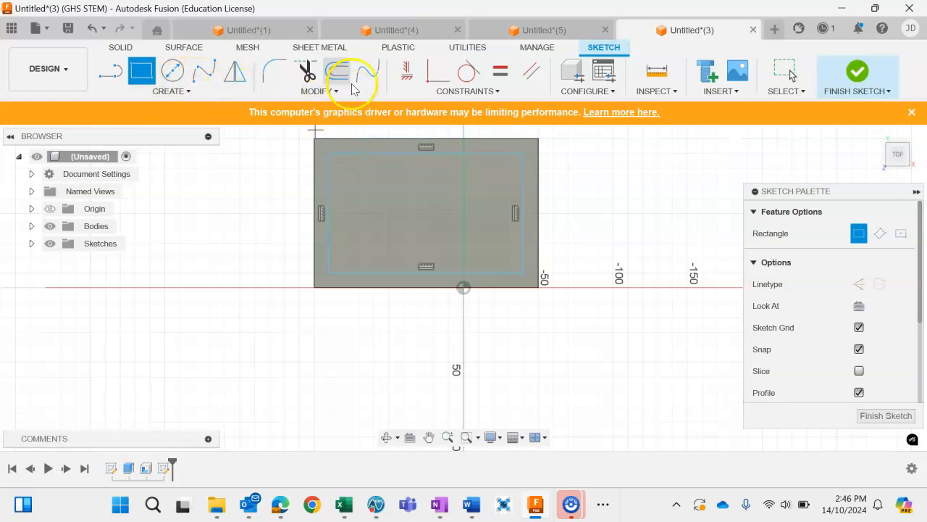
pyautogui.click(859, 73)
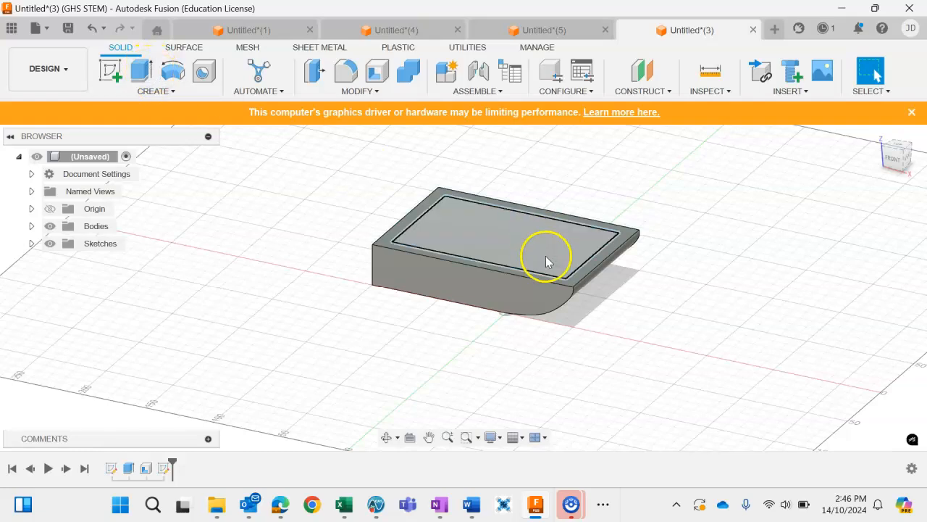
# Extrude the inset rectangle by -5 mm as a cut to open the hull's top.
pyautogui.click(533, 254)
pyautogui.click(147, 73)
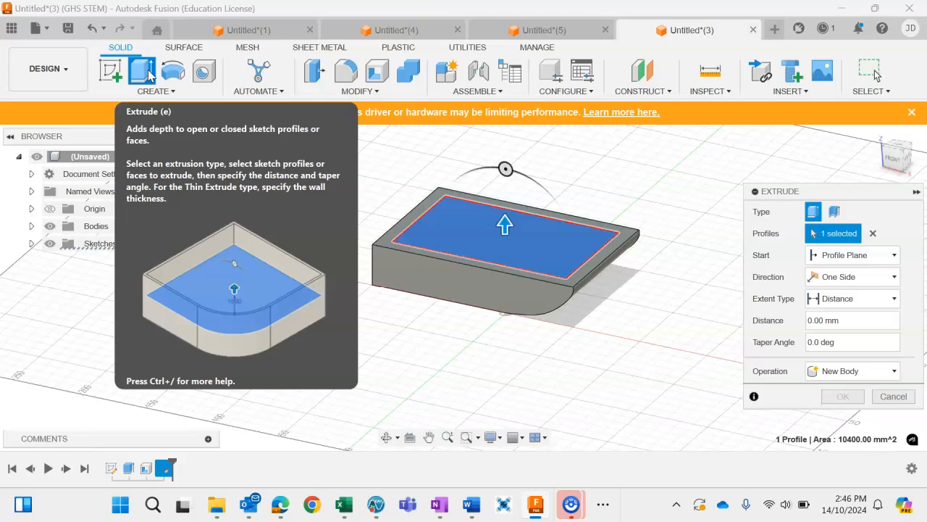
pyautogui.write('5')
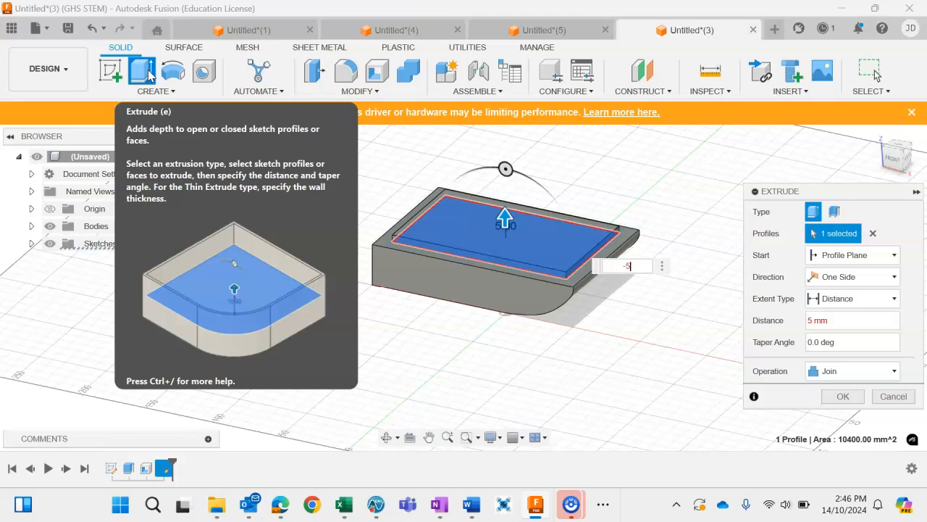
pyautogui.press('Return')
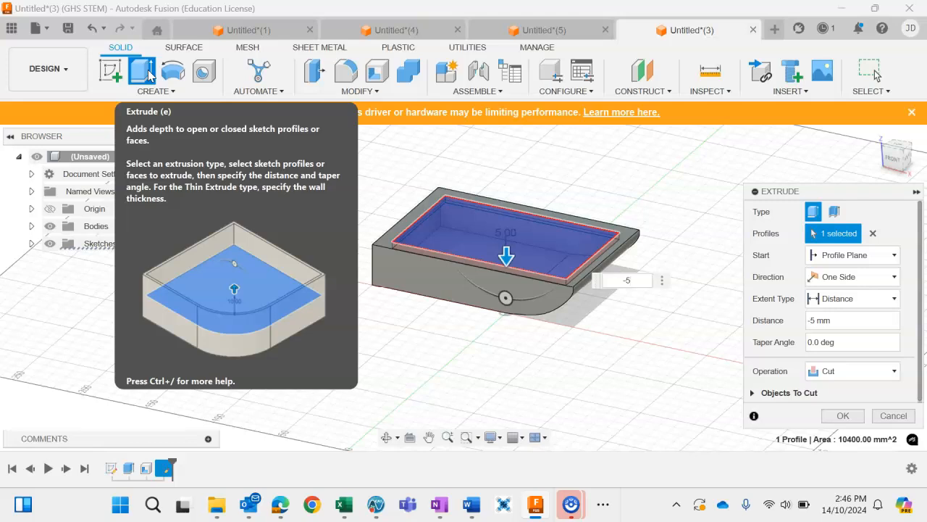
pyautogui.press('Return')
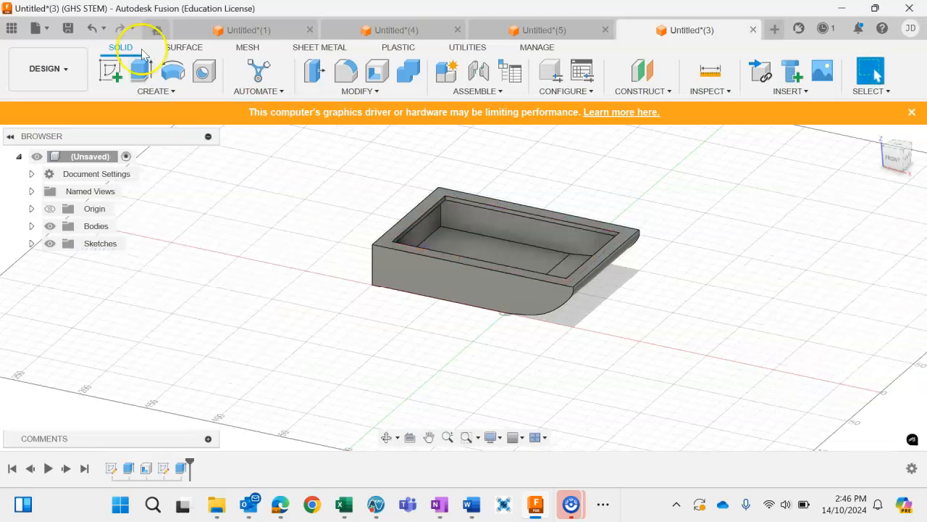
# Try to add a counterbore hole at the lower edge of the flat stern face, and roll the timeline back before it.
pyautogui.moveTo(903, 158)
pyautogui.mouseDown()
pyautogui.moveTo(915, 175)
pyautogui.moveTo(922, 159)
pyautogui.moveTo(869, 172)
pyautogui.mouseUp()
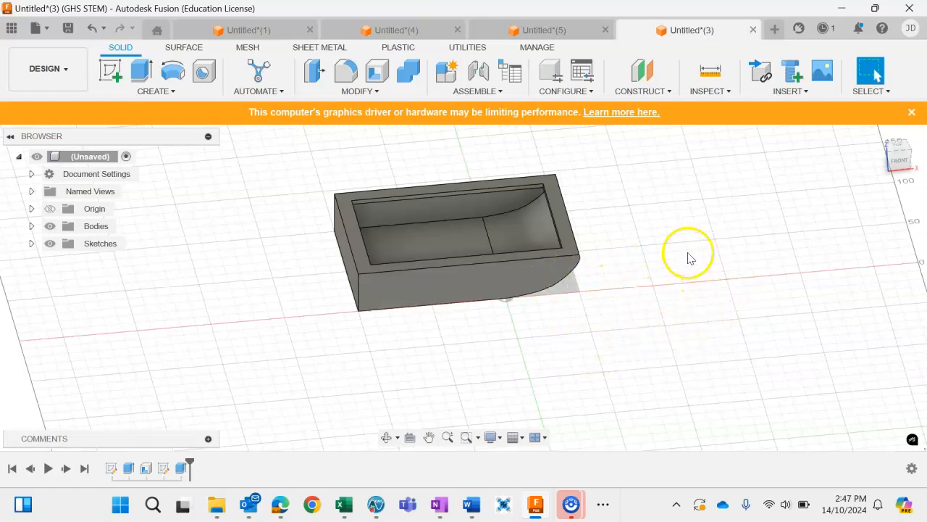
pyautogui.click(893, 170)
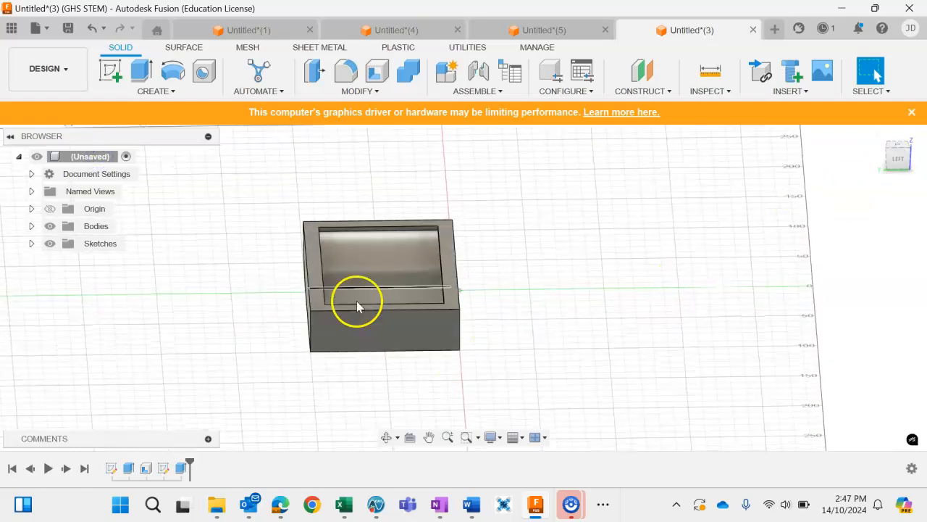
pyautogui.click(203, 77)
pyautogui.click(387, 340)
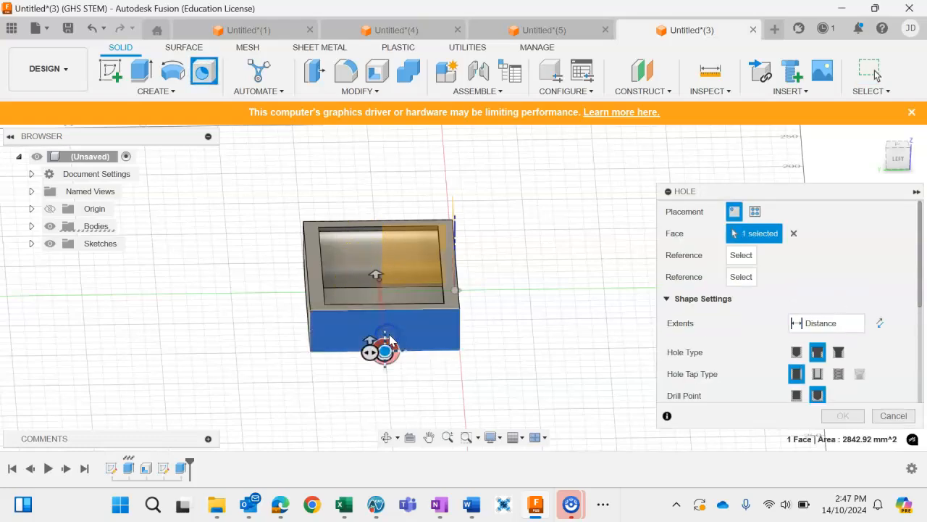
pyautogui.click(385, 350)
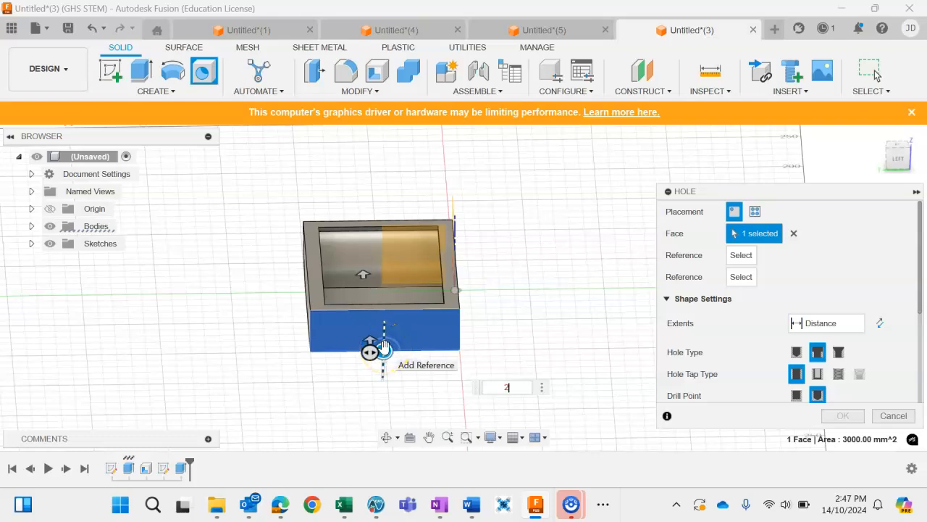
pyautogui.click(382, 349)
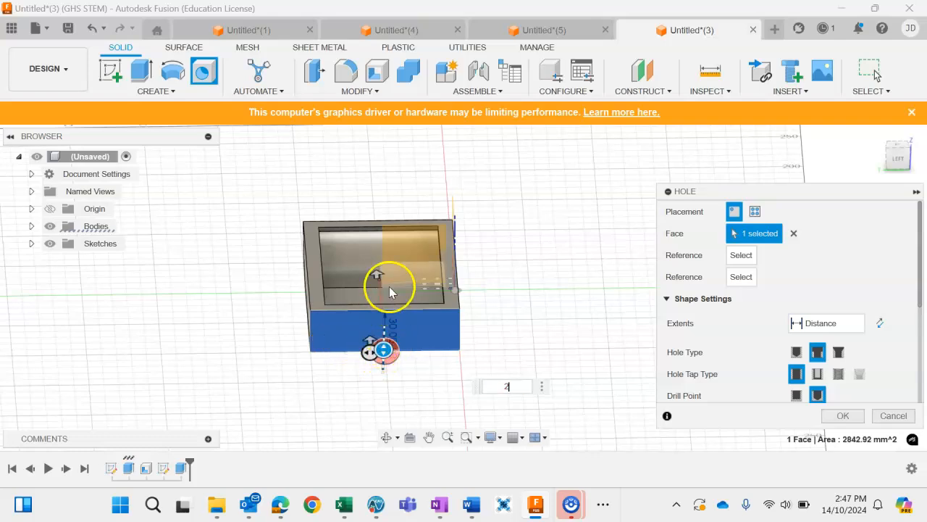
pyautogui.press('Return')
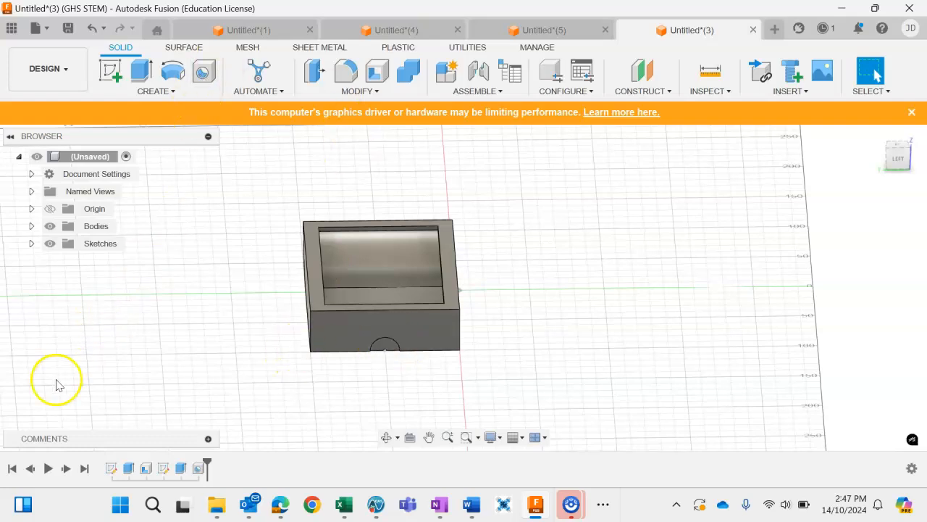
pyautogui.moveTo(194, 462); pyautogui.dragTo(190, 462)
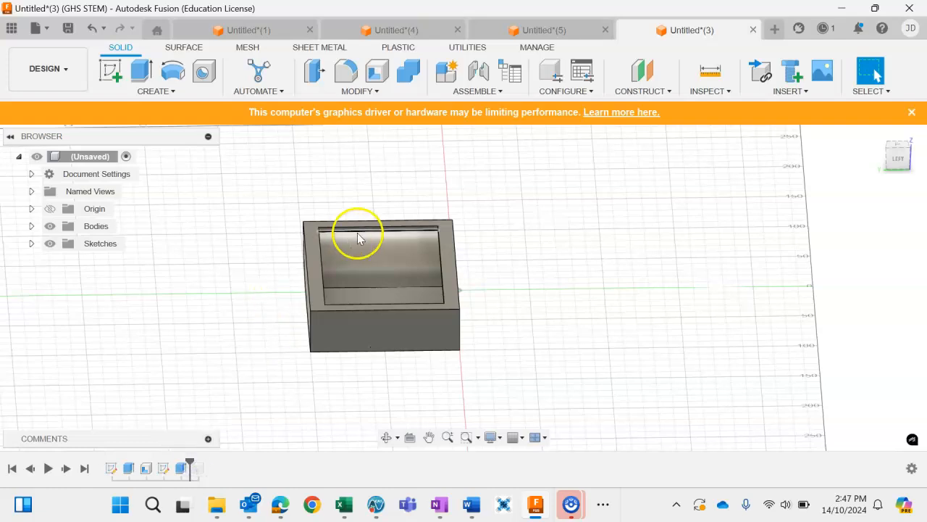
# Sketch a 5 mm diameter circle near the centre of the flat stern face and finish the sketch.
pyautogui.click(113, 72)
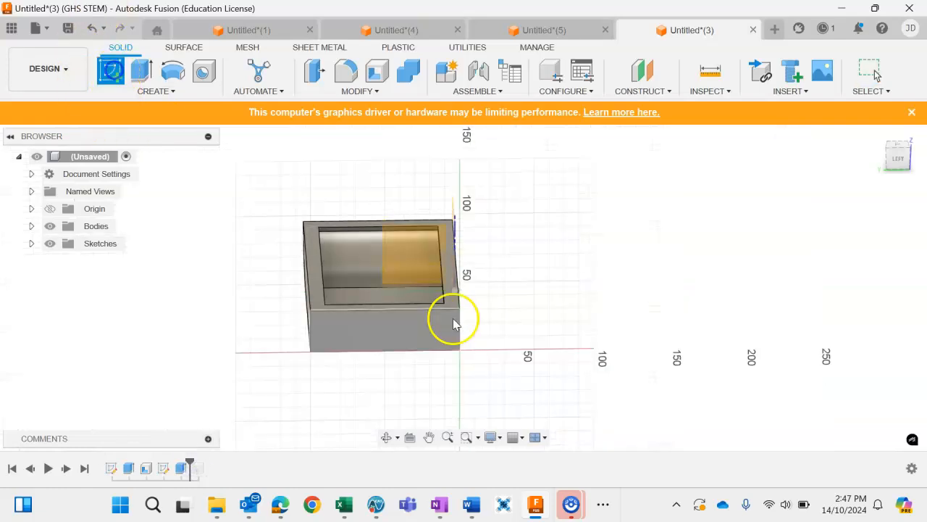
pyautogui.click(385, 328)
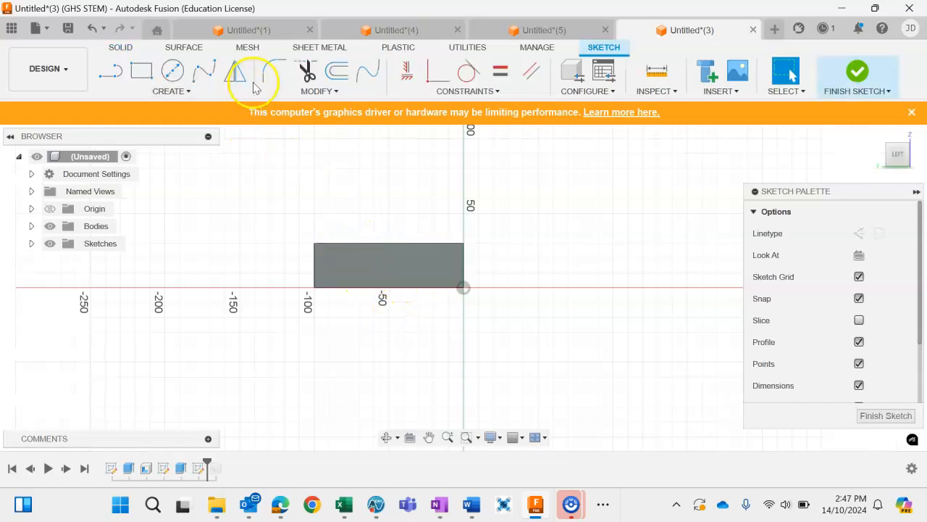
pyautogui.click(172, 70)
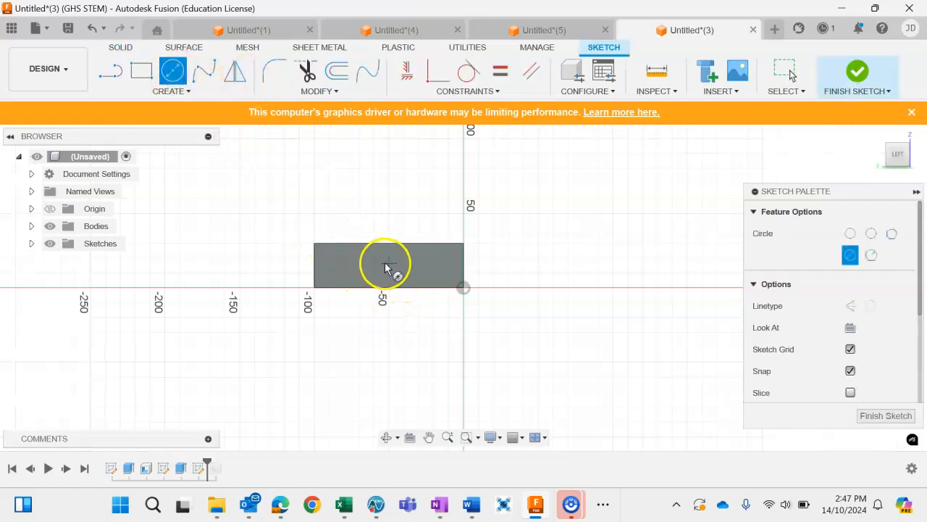
pyautogui.click(389, 266)
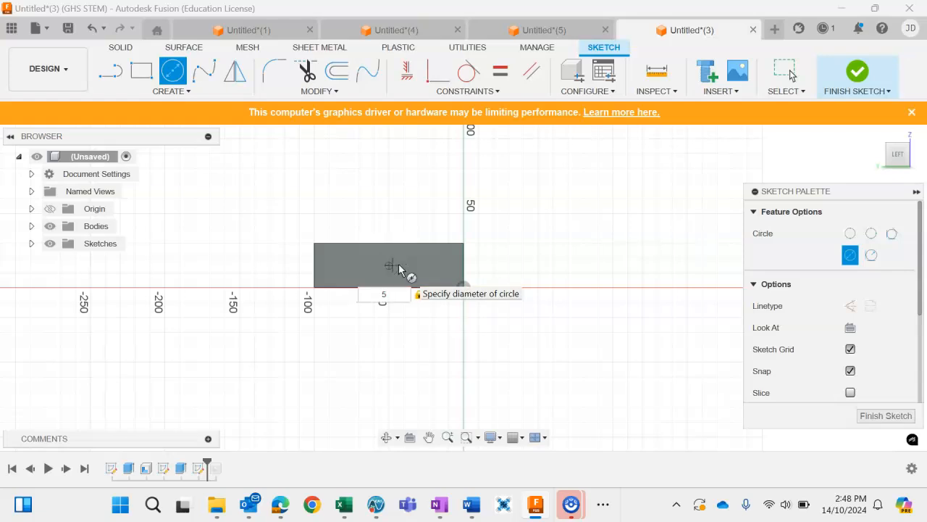
pyautogui.press('Return')
pyautogui.press('Escape')
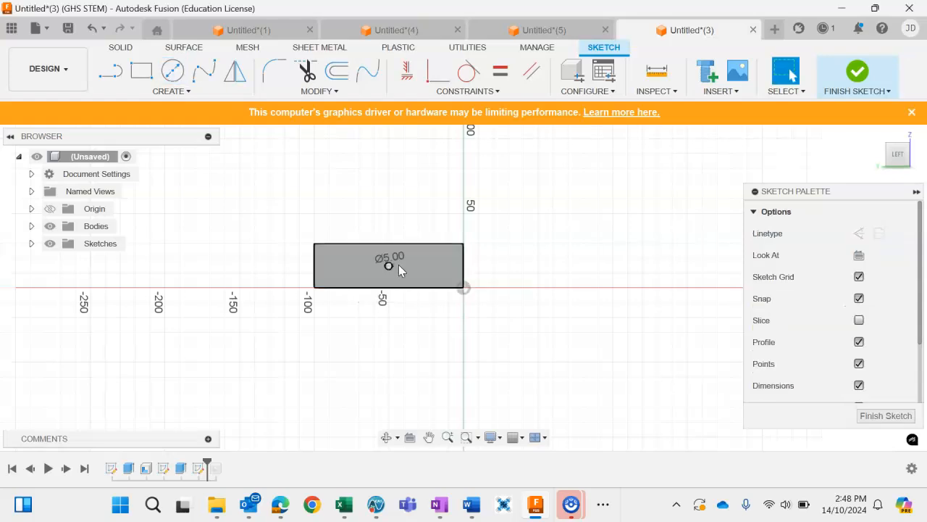
pyautogui.scroll(-1, 387, 242)
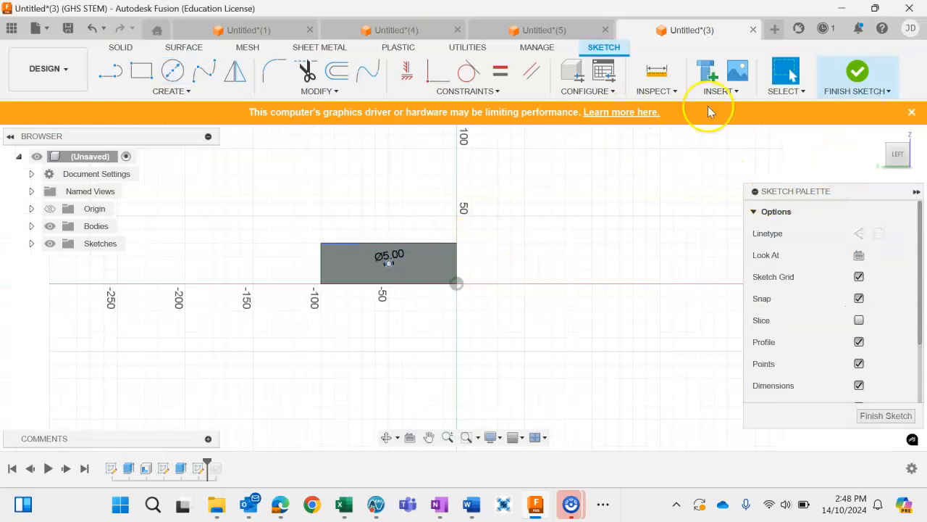
pyautogui.click(858, 66)
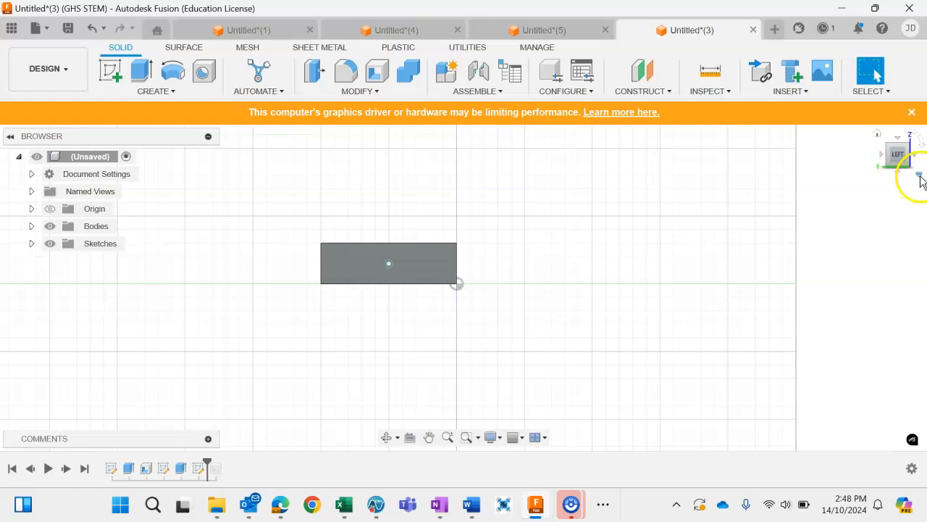
# Extrude the 5 mm circle on the stern by -3 mm as a cut to make a hole through the wall.
pyautogui.click(878, 135)
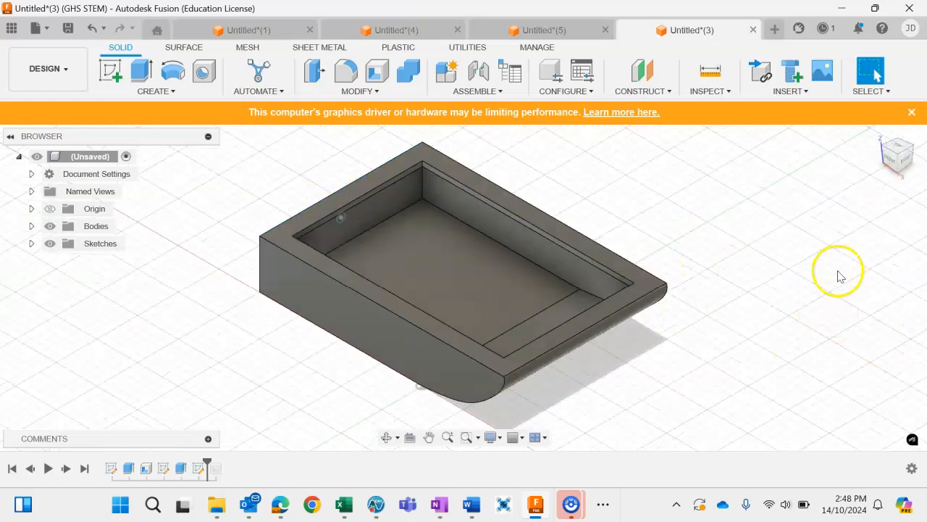
pyautogui.moveTo(897, 173); pyautogui.dragTo(146, 153)
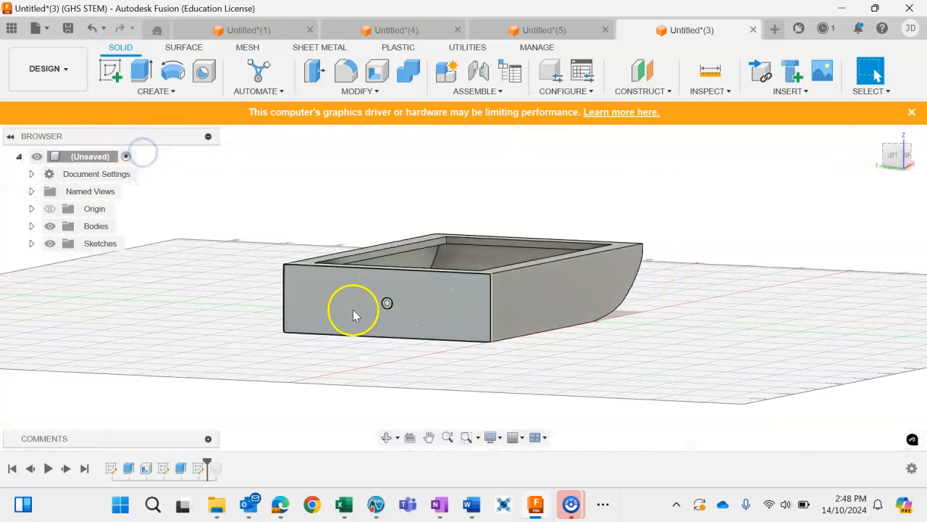
pyautogui.click(387, 304)
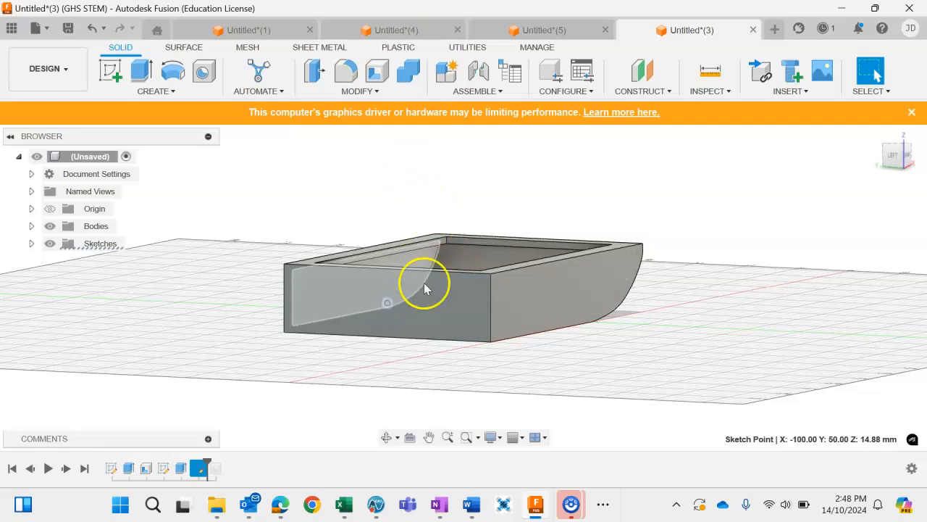
pyautogui.click(142, 70)
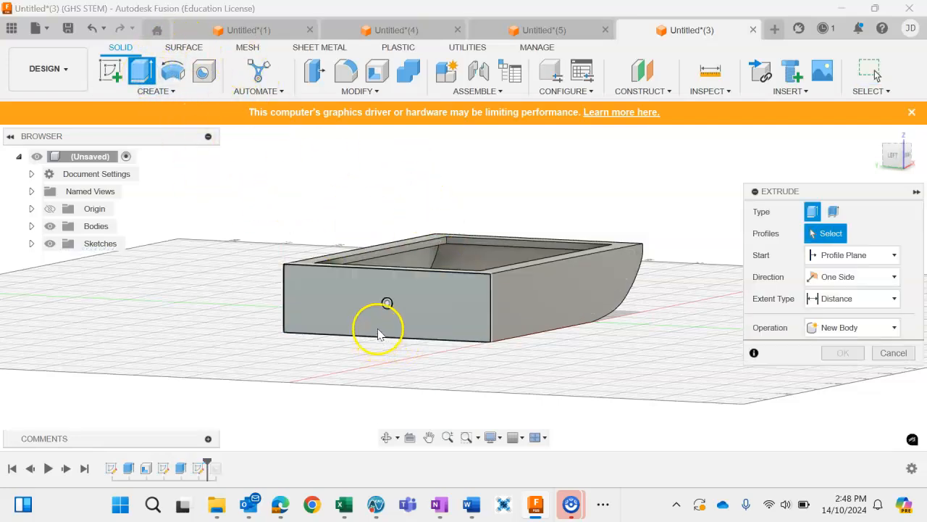
pyautogui.click(385, 303)
pyautogui.moveTo(387, 304); pyautogui.dragTo(539, 321)
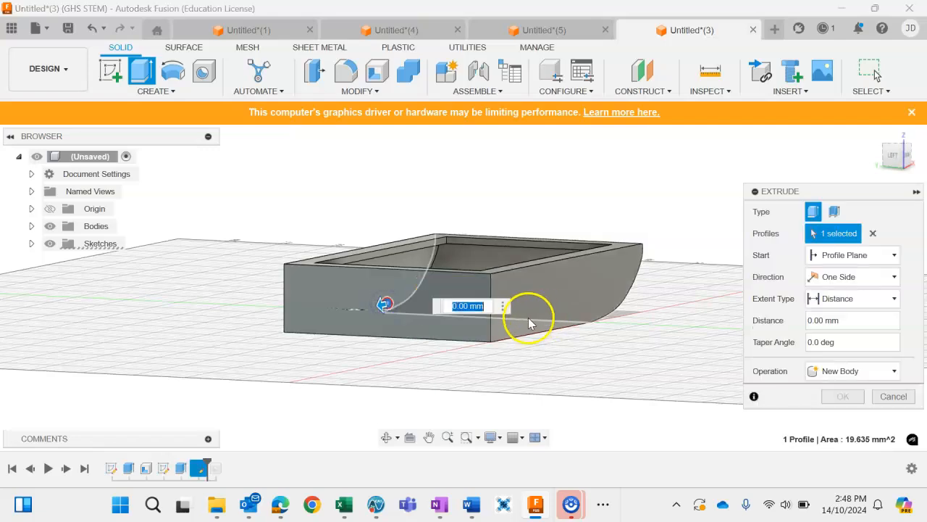
pyautogui.press('BackSpace')
pyautogui.write('-3')
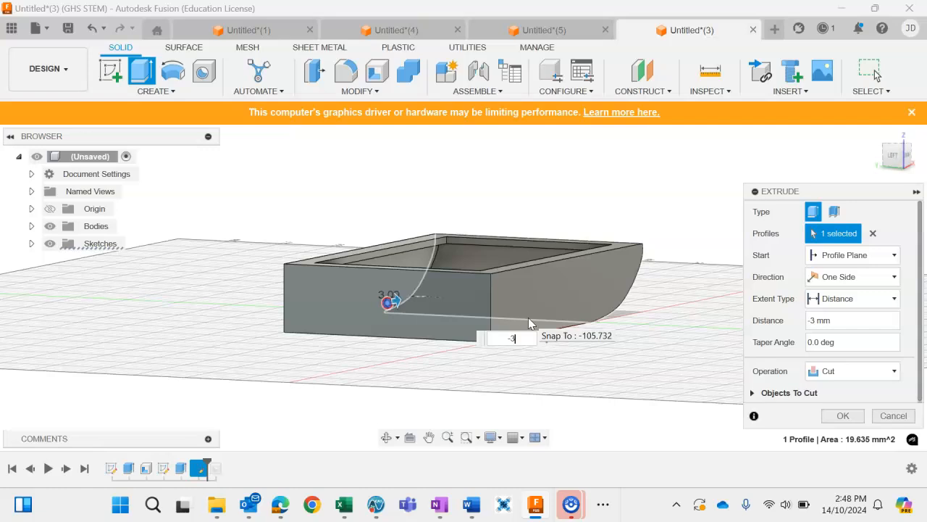
pyautogui.press('Return')
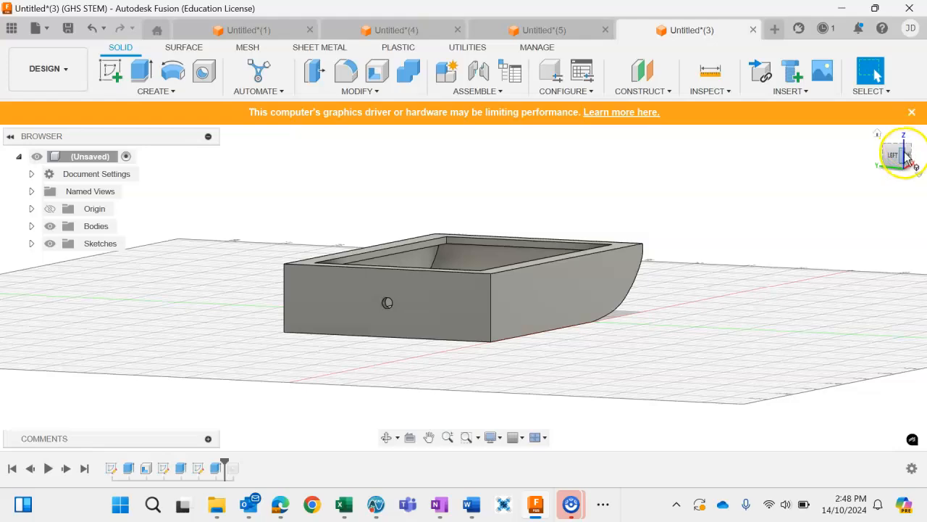
# Fillet the straight bottom edge and curved bow edge along the hull's front-view side with a 5 mm radius.
pyautogui.moveTo(905, 154); pyautogui.dragTo(751, 163)
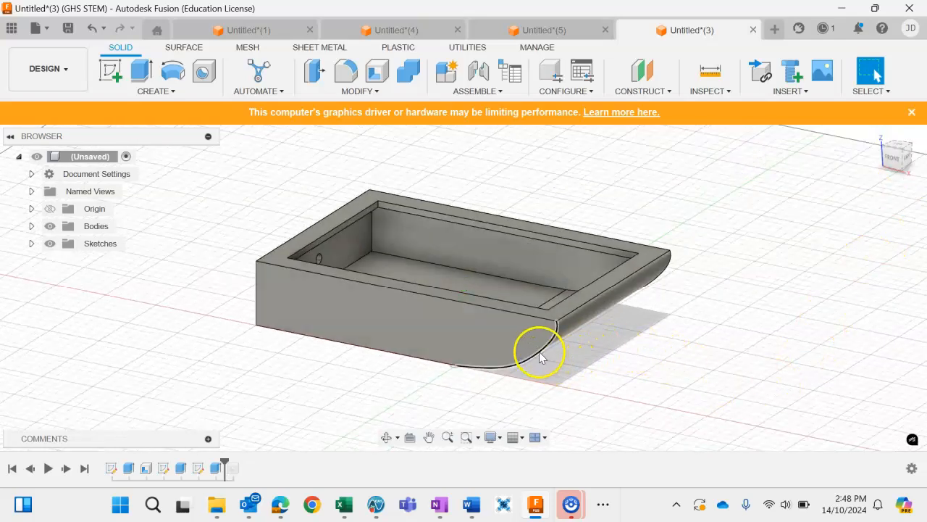
pyautogui.keyDown('ctrl'); pyautogui.click(415, 358); pyautogui.keyUp('ctrl')
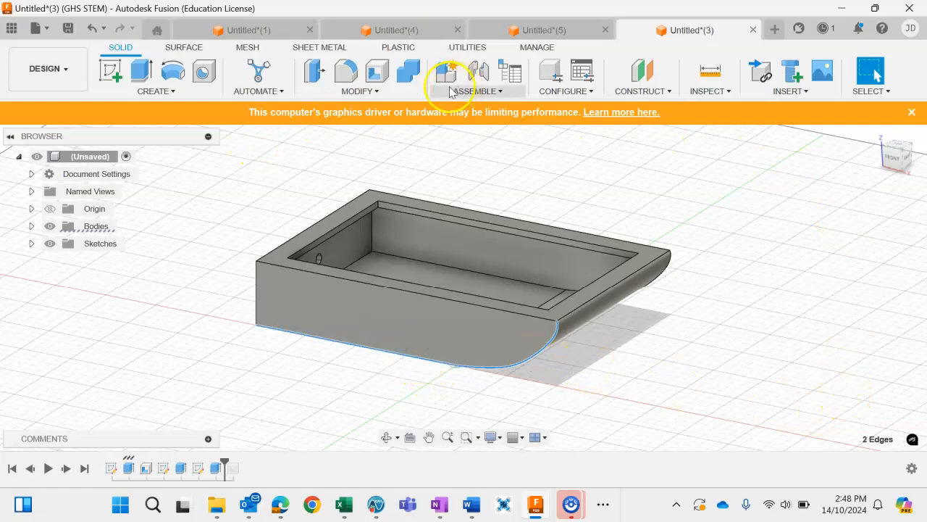
pyautogui.click(366, 92)
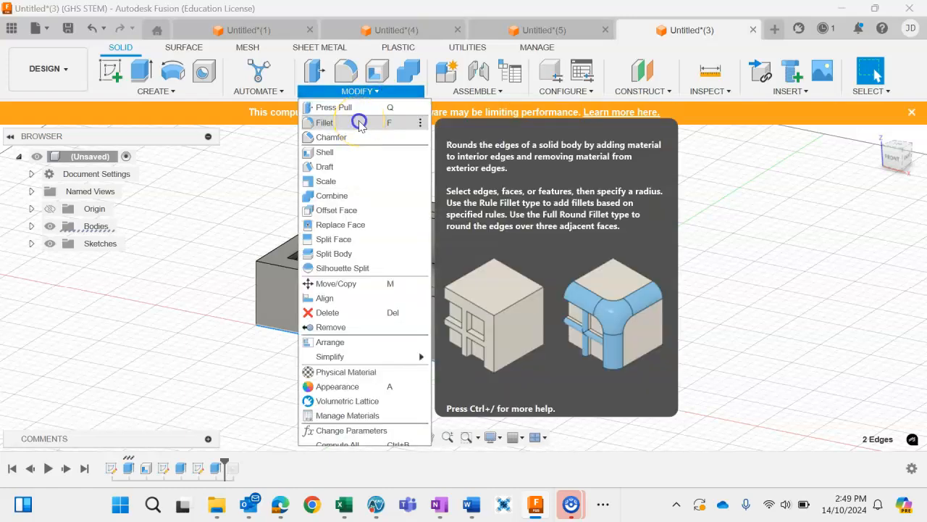
pyautogui.click(360, 124)
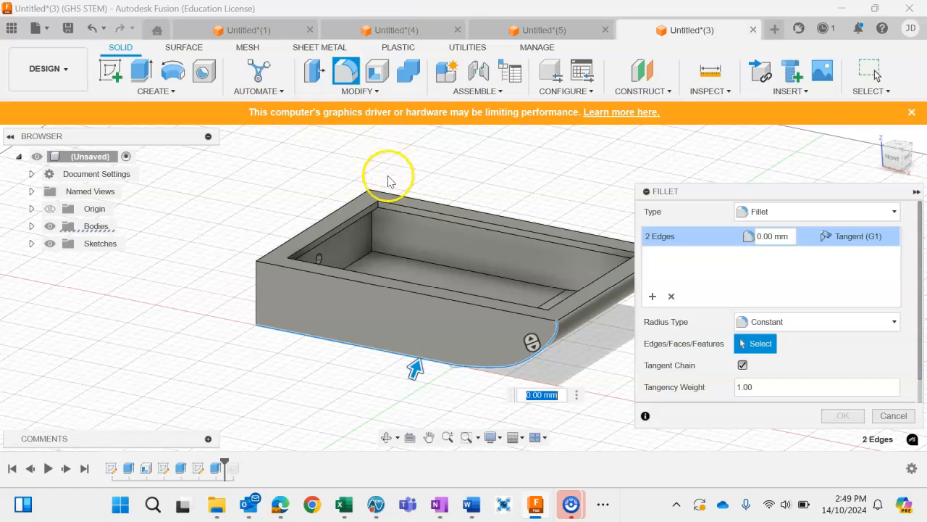
pyautogui.write('3')
pyautogui.press('Return')
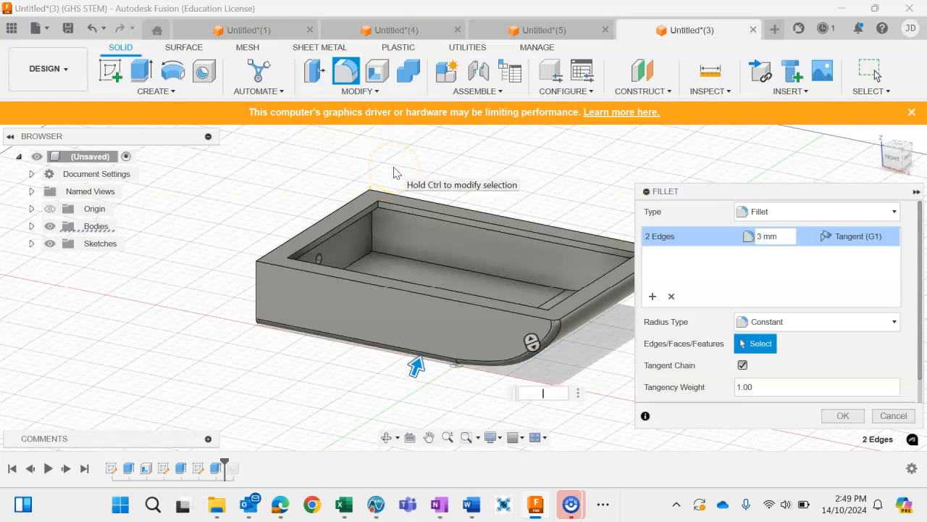
pyautogui.write('5')
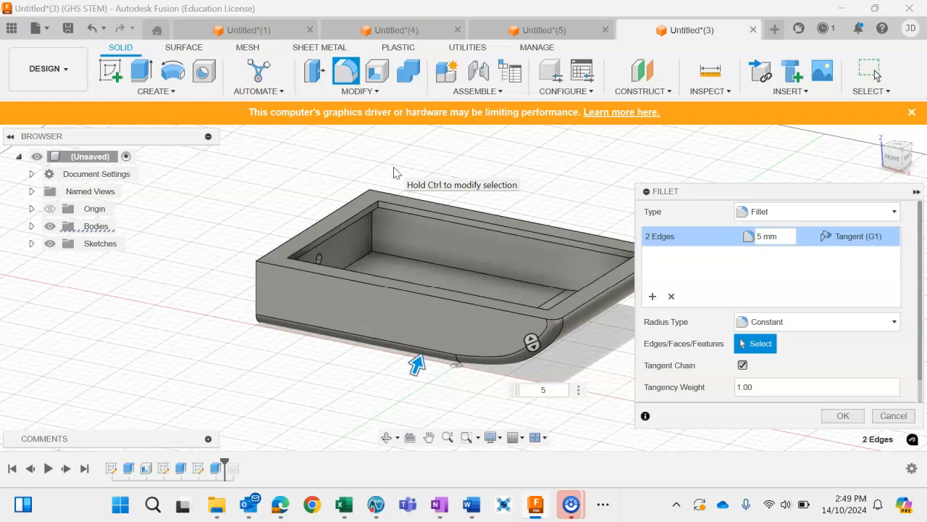
pyautogui.press('Return')
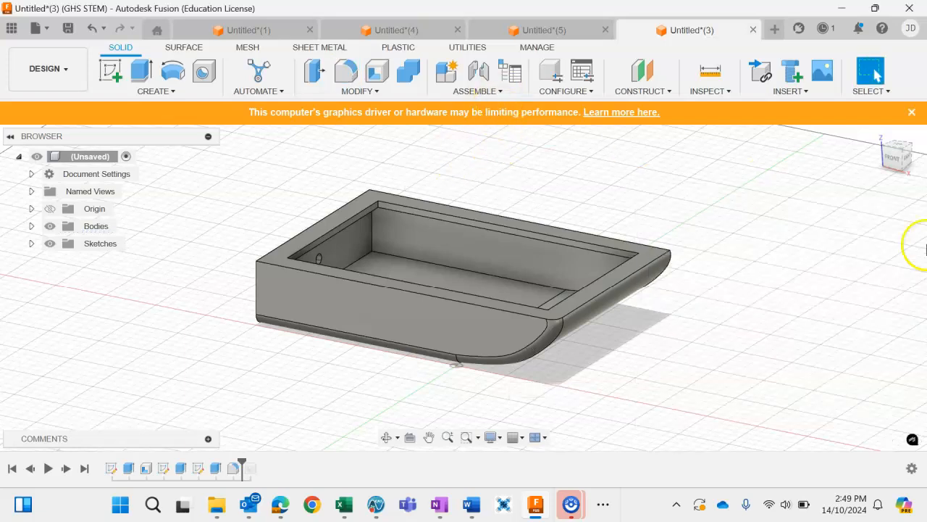
# Chamfer the straight bottom edge and curved bow edge on the hull's opposite side by an equal distance of 5 mm.
pyautogui.moveTo(902, 171)
pyautogui.mouseDown()
pyautogui.moveTo(853, 149)
pyautogui.moveTo(797, 160)
pyautogui.moveTo(814, 166)
pyautogui.moveTo(727, 162)
pyautogui.mouseUp()
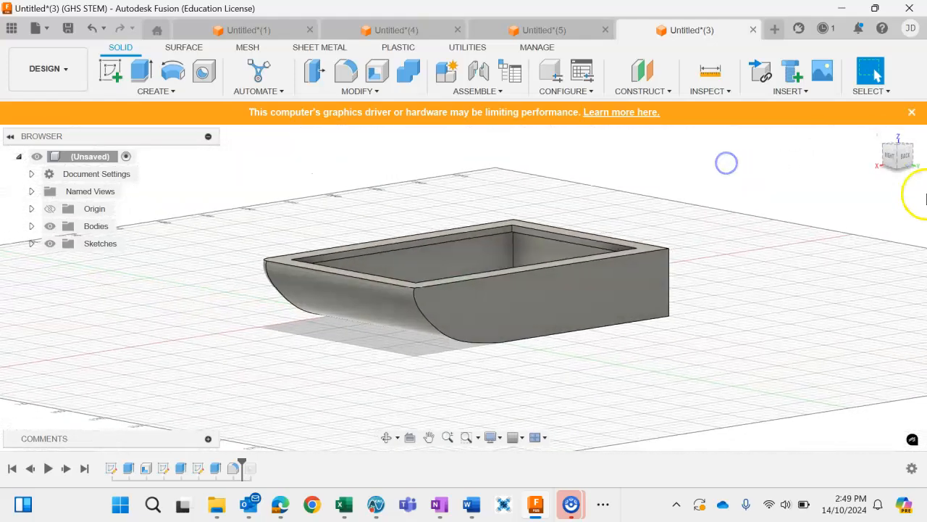
pyautogui.click(572, 334)
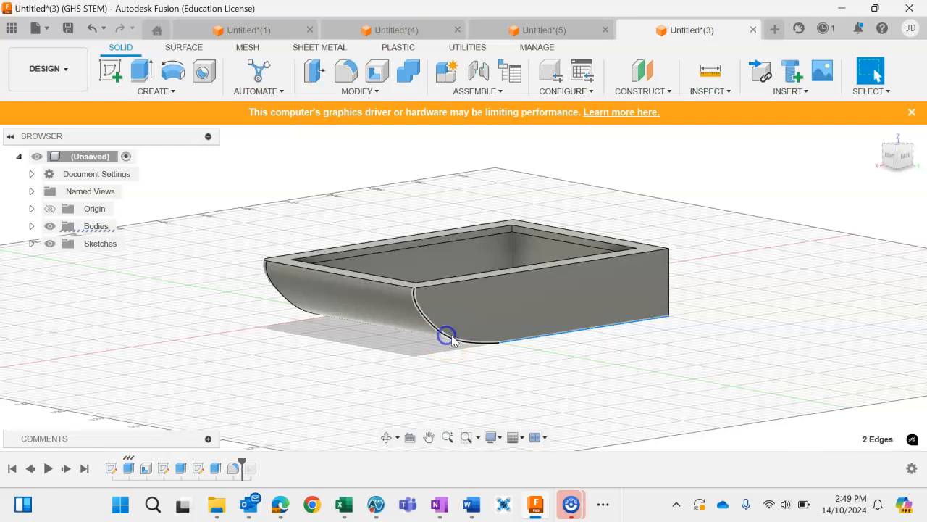
pyautogui.click(368, 91)
pyautogui.click(366, 137)
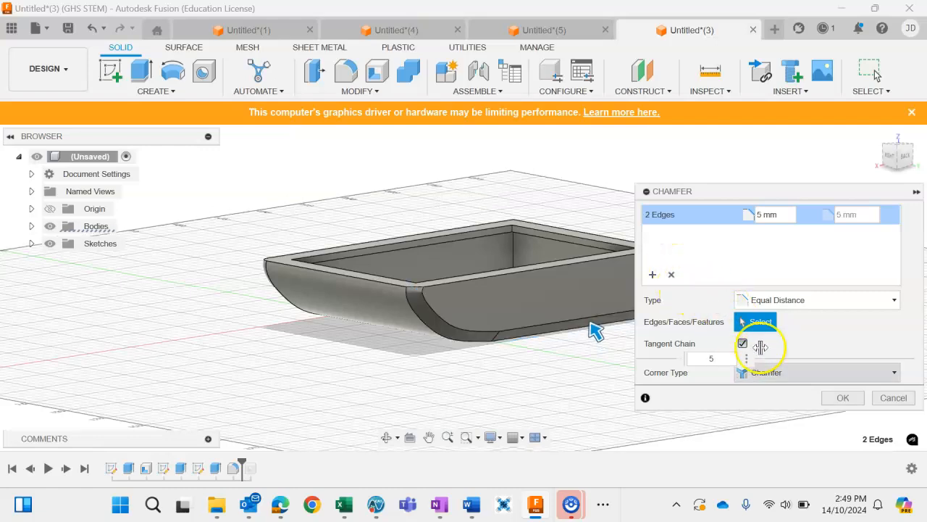
pyautogui.click(846, 398)
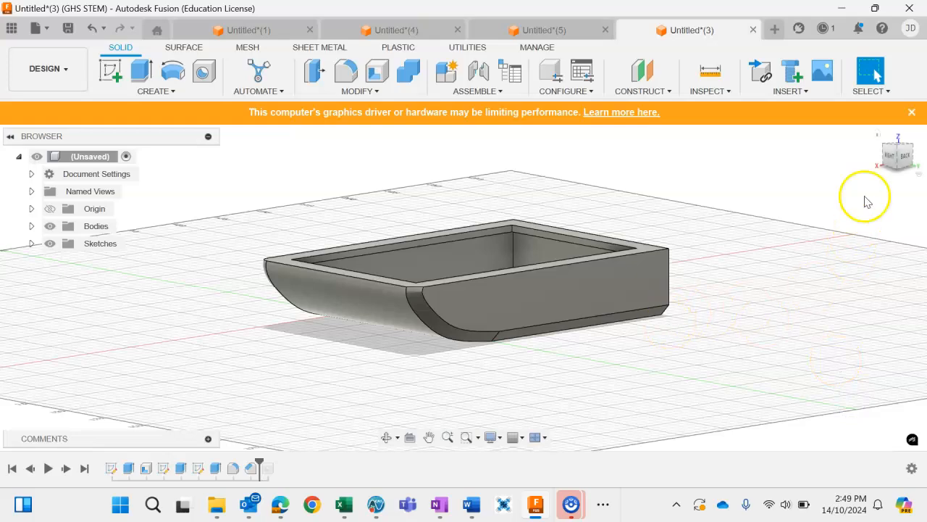
# Sketch a text box on the hull's inside floor containing the maker's first name at 10 mm height, and finish the sketch.
pyautogui.moveTo(897, 167)
pyautogui.mouseDown()
pyautogui.moveTo(924, 161)
pyautogui.moveTo(13, 157)
pyautogui.moveTo(24, 170)
pyautogui.moveTo(37, 170)
pyautogui.moveTo(37, 157)
pyautogui.moveTo(68, 155)
pyautogui.moveTo(37, 155)
pyautogui.moveTo(34, 173)
pyautogui.moveTo(2, 174)
pyautogui.mouseUp()
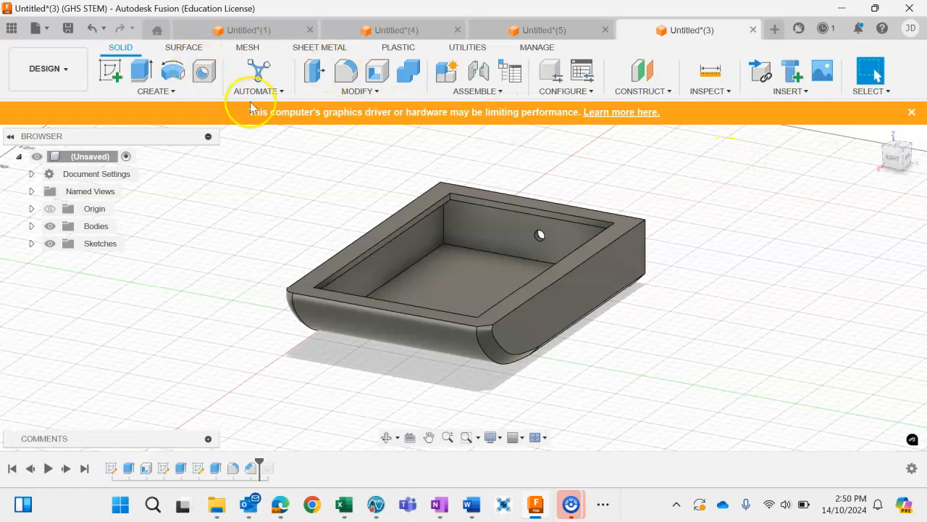
pyautogui.click(110, 71)
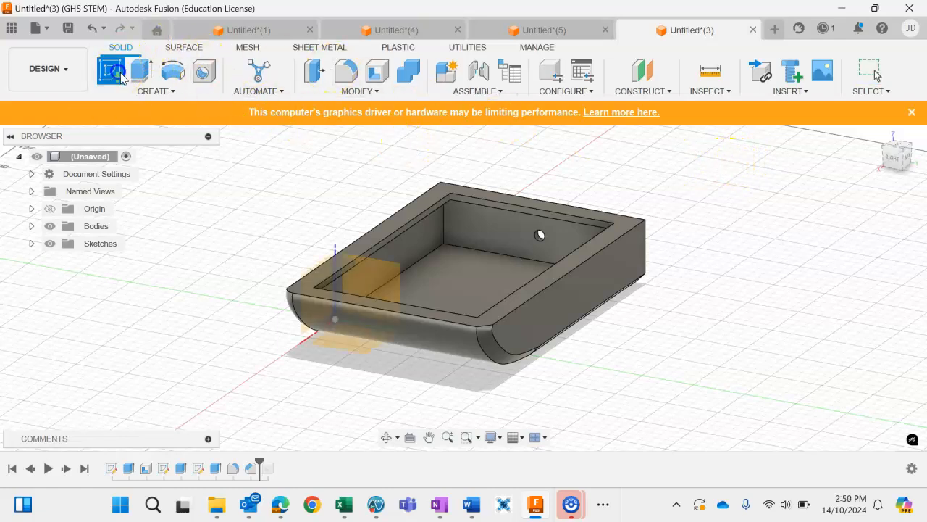
pyautogui.click(483, 276)
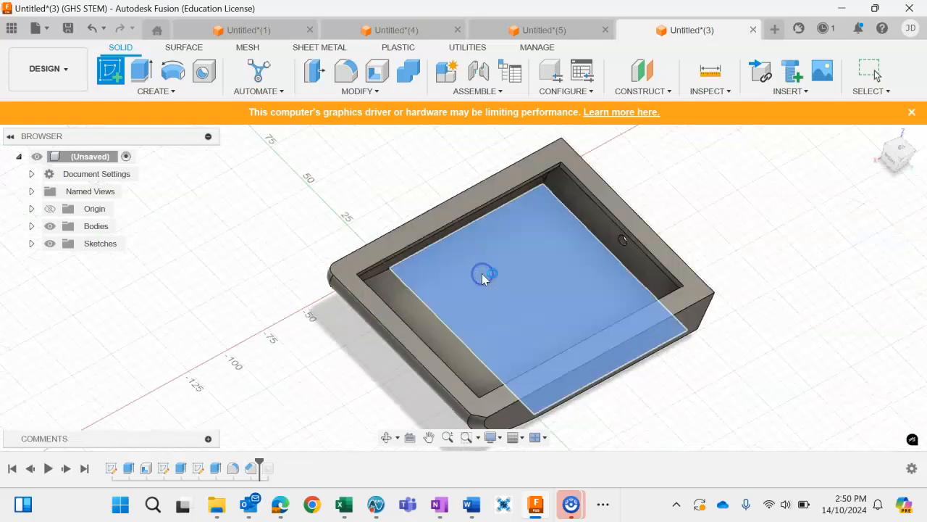
pyautogui.moveTo(596, 218); pyautogui.dragTo(588, 108, button='middle')
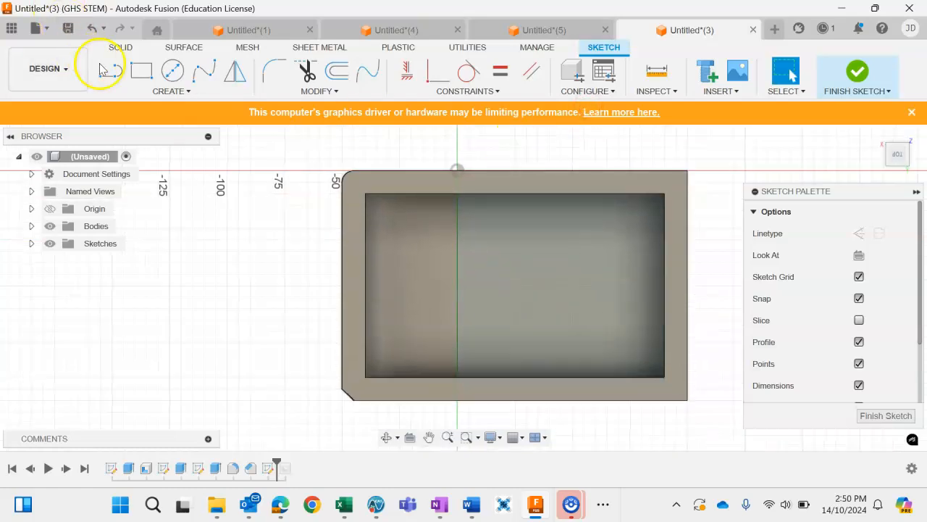
pyautogui.click(169, 91)
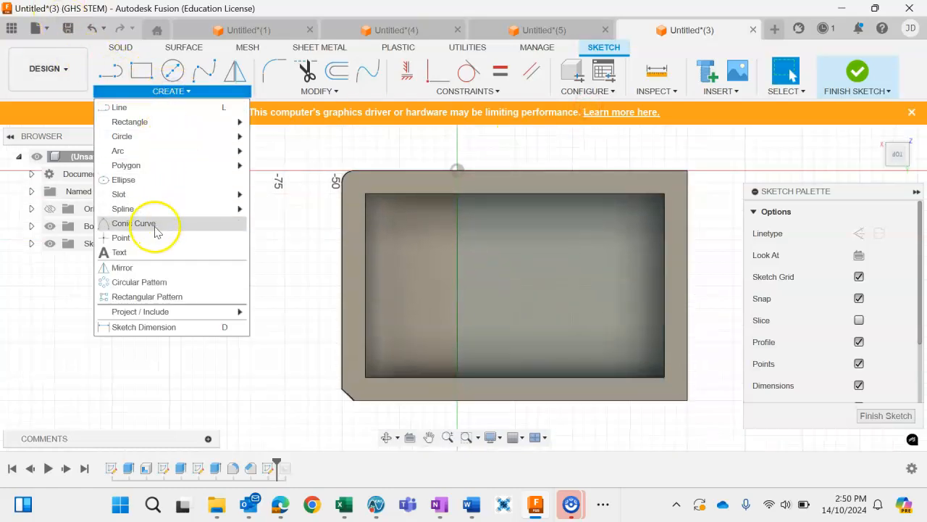
pyautogui.click(124, 252)
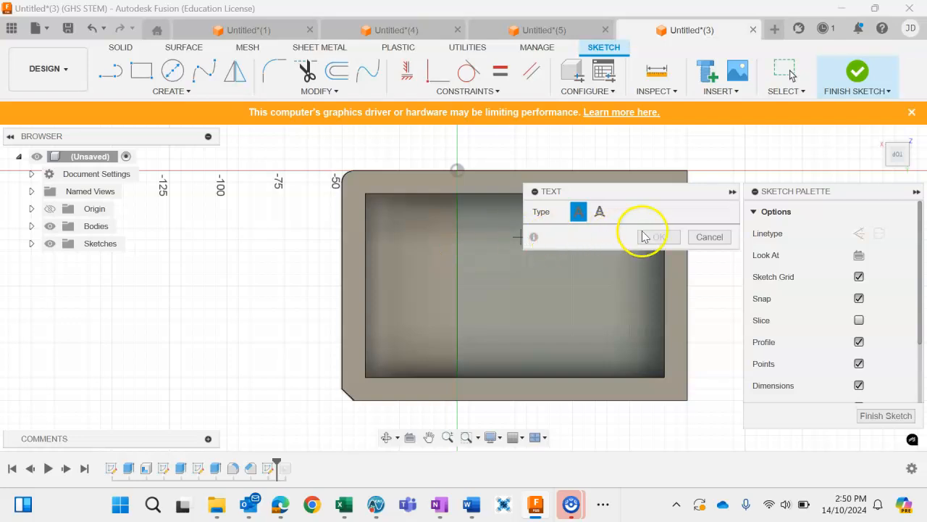
pyautogui.click(576, 213)
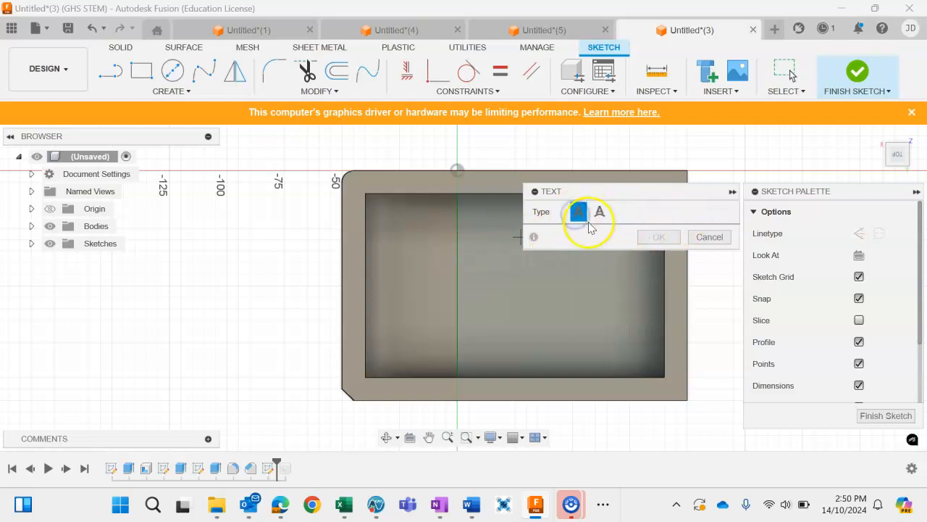
pyautogui.click(599, 212)
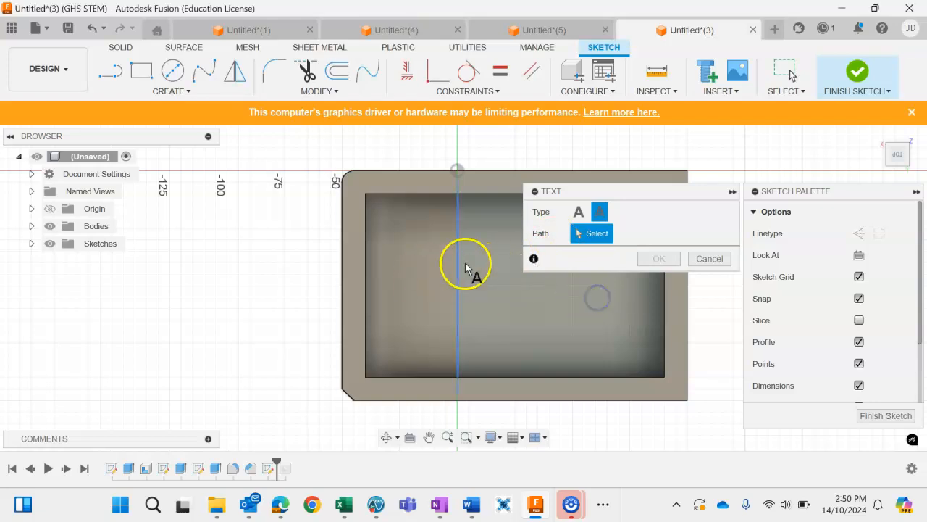
pyautogui.click(579, 211)
pyautogui.moveTo(488, 257)
pyautogui.mouseDown()
pyautogui.moveTo(494, 274)
pyautogui.moveTo(573, 316)
pyautogui.moveTo(623, 308)
pyautogui.moveTo(611, 298)
pyautogui.moveTo(609, 307)
pyautogui.mouseUp()
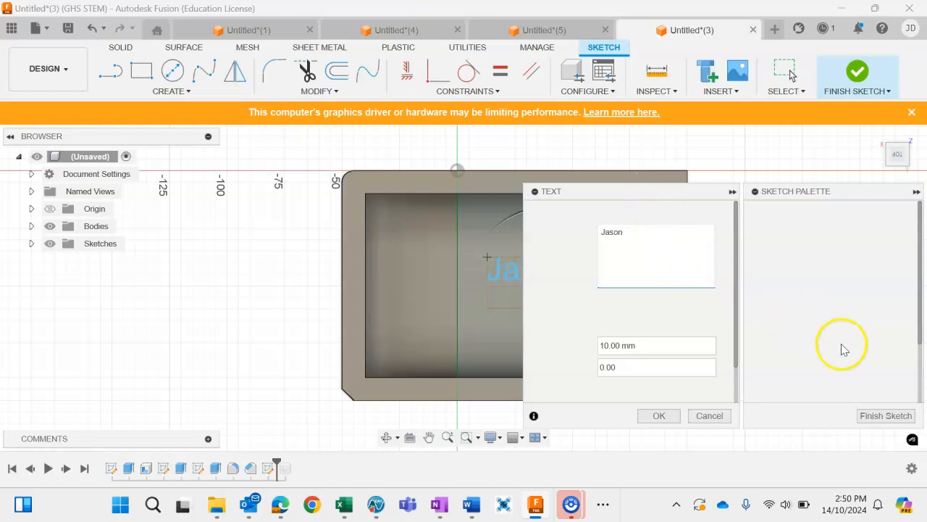
pyautogui.click(879, 415)
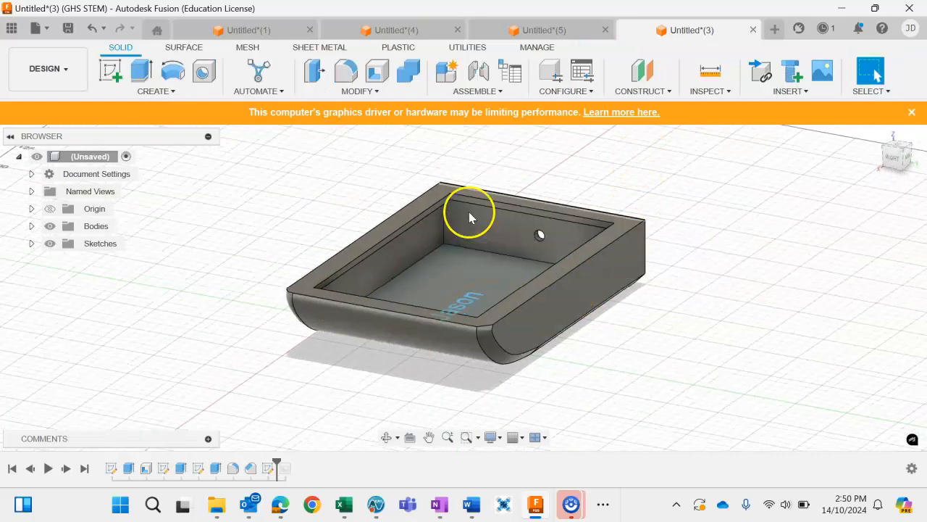
pyautogui.click(142, 71)
pyautogui.click(466, 308)
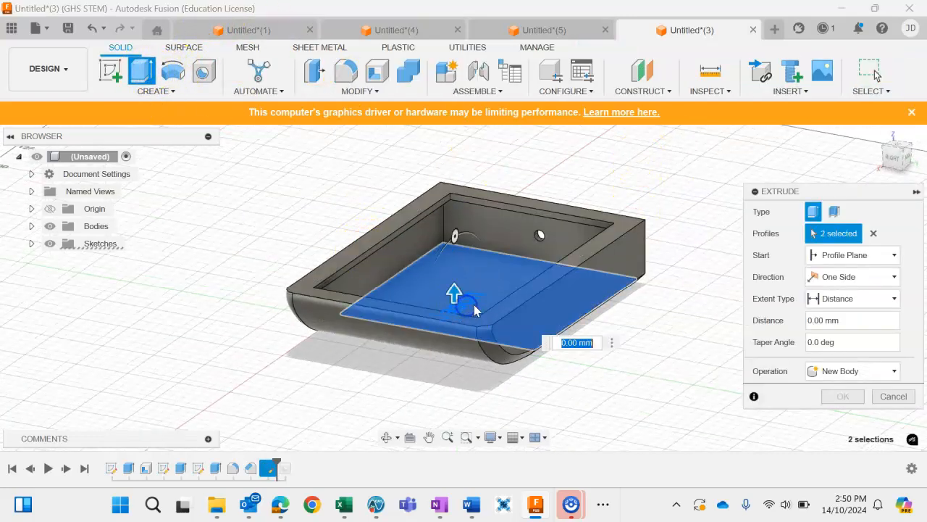
pyautogui.moveTo(447, 290)
pyautogui.mouseDown()
pyautogui.moveTo(456, 283)
pyautogui.moveTo(453, 300)
pyautogui.mouseUp()
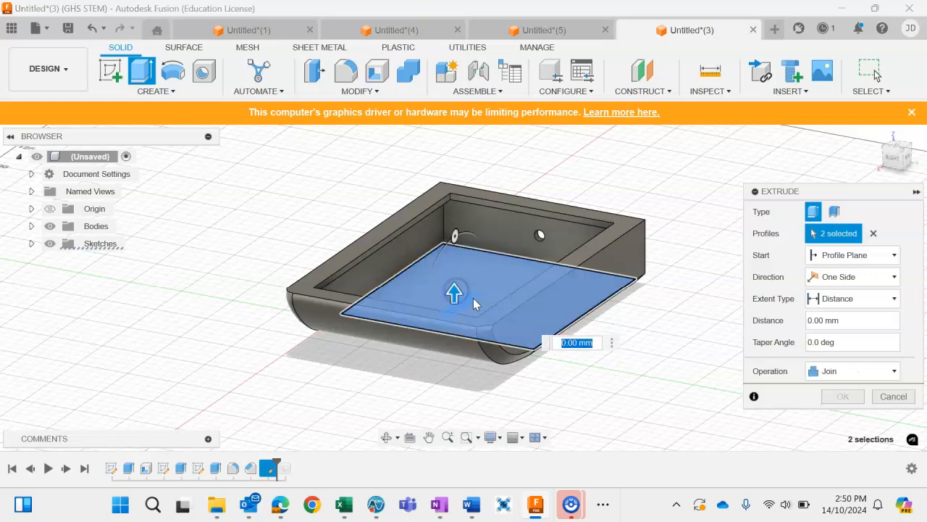
pyautogui.click(902, 404)
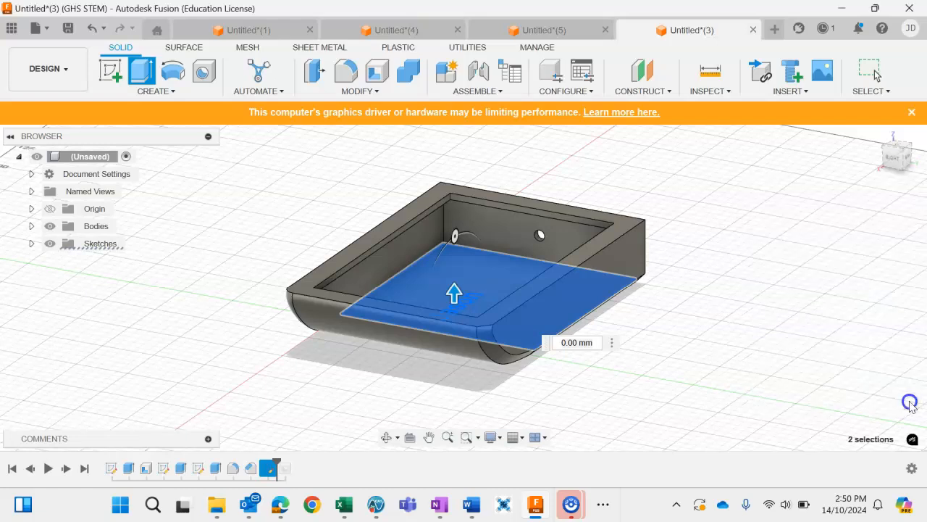
# Extrude only the name text on the hull's floor by -1 mm as a cut to engrave it.
pyautogui.scroll(-3, 472, 303)
pyautogui.scroll(3, 469, 302)
pyautogui.scroll(5, 471, 301)
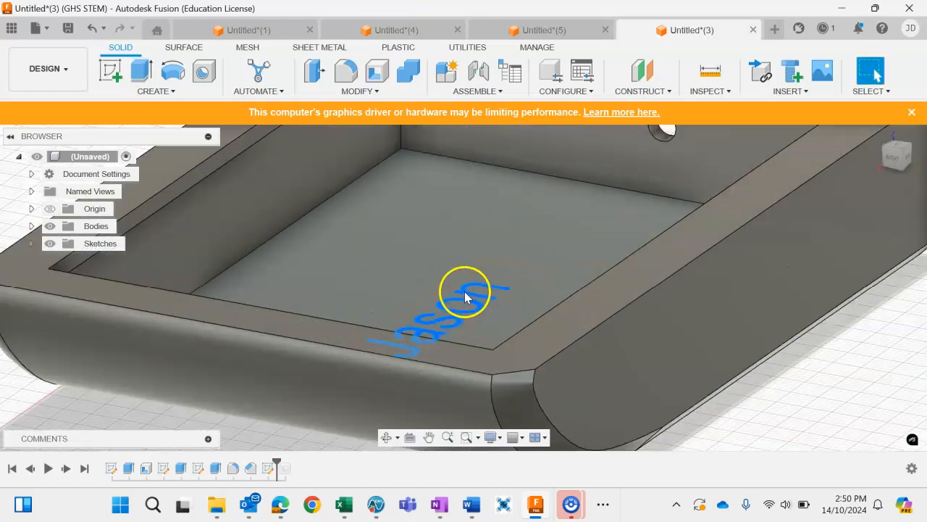
pyautogui.click(471, 295)
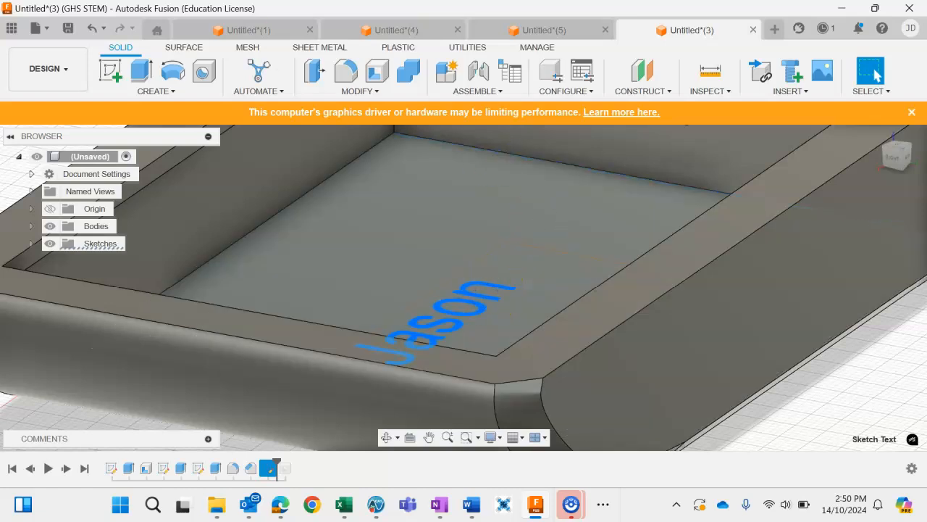
pyautogui.click(142, 71)
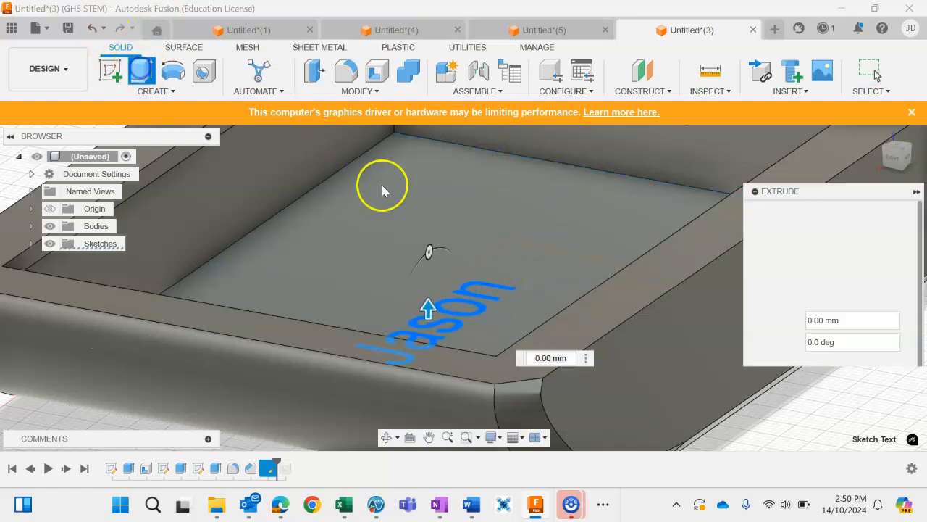
pyautogui.click(458, 310)
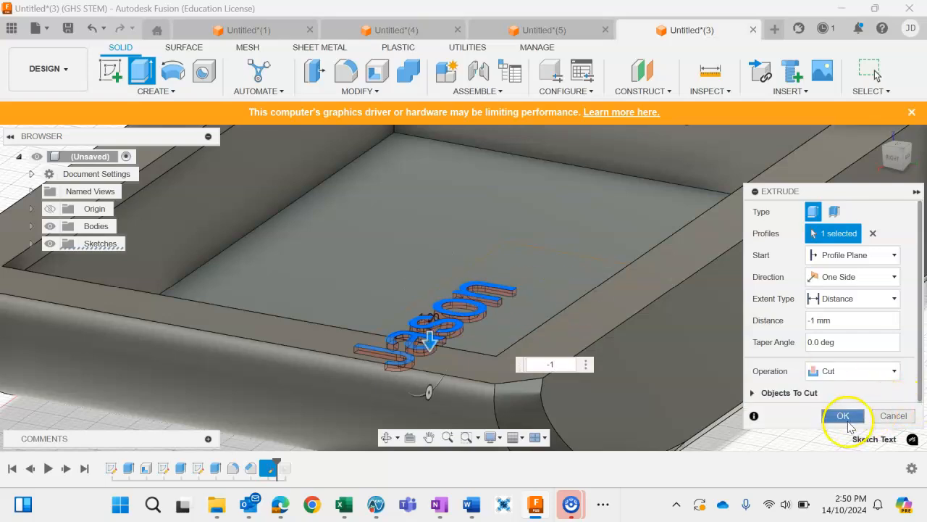
pyautogui.click(843, 415)
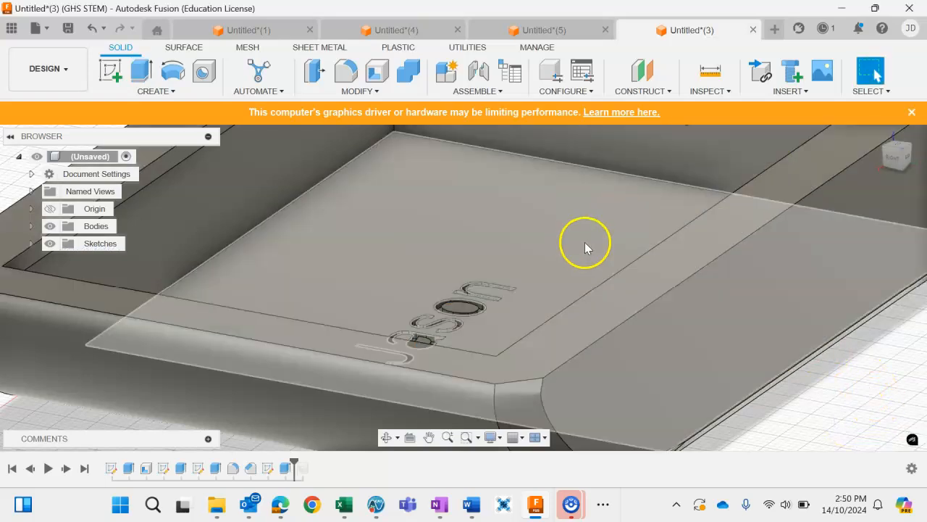
pyautogui.scroll(3, 588, 247)
pyautogui.scroll(-5, 602, 247)
pyautogui.scroll(-3, 602, 250)
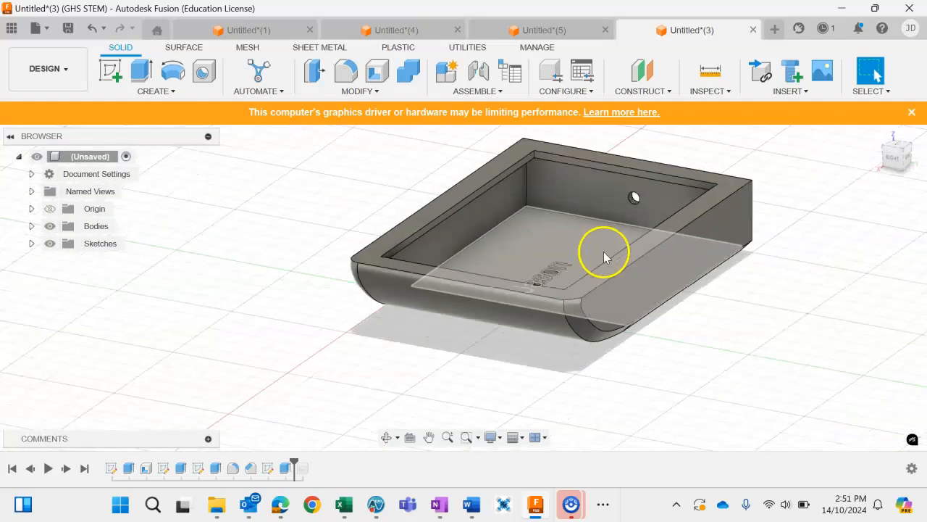
pyautogui.moveTo(903, 156); pyautogui.dragTo(895, 161)
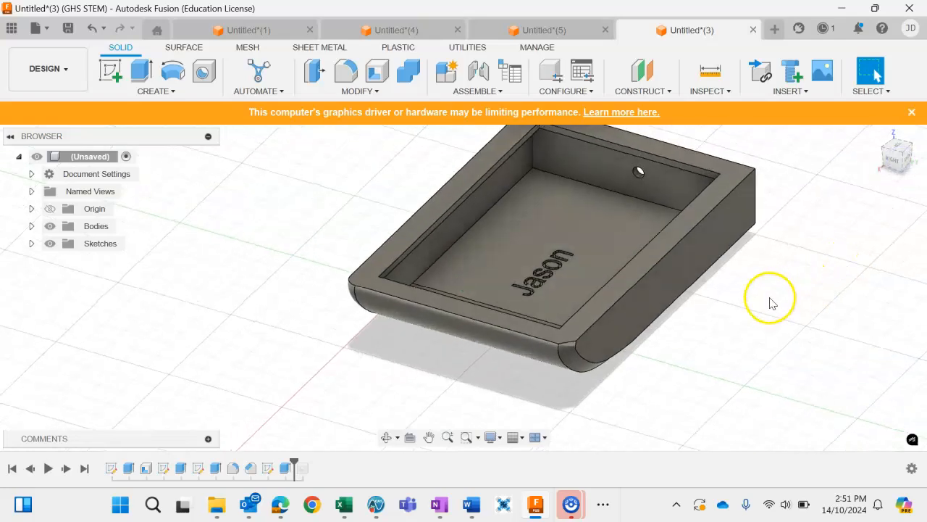